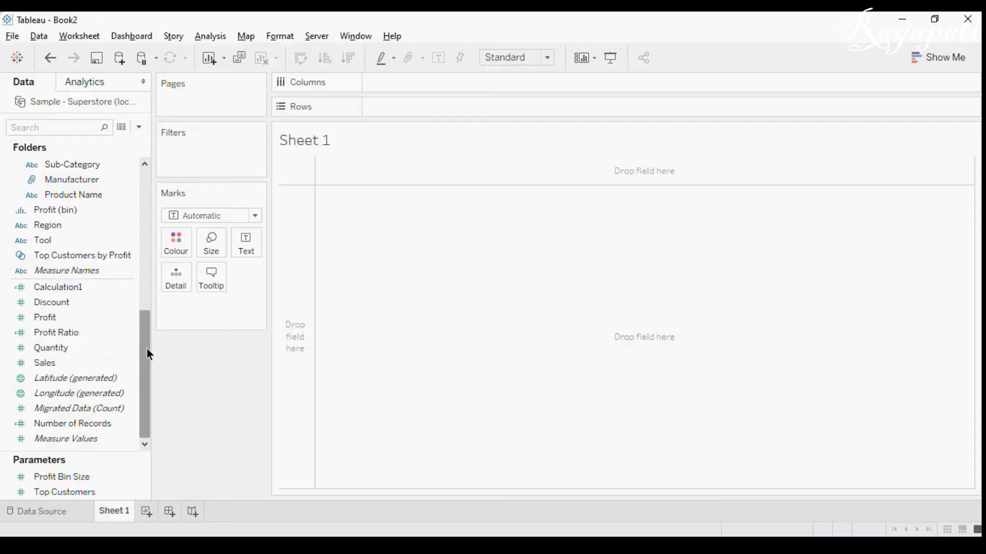
Place the Category dimension on the Rows shelf
{"action": "left_click_drag", "start_coordinate": [147, 350], "coordinate": [143, 299]}
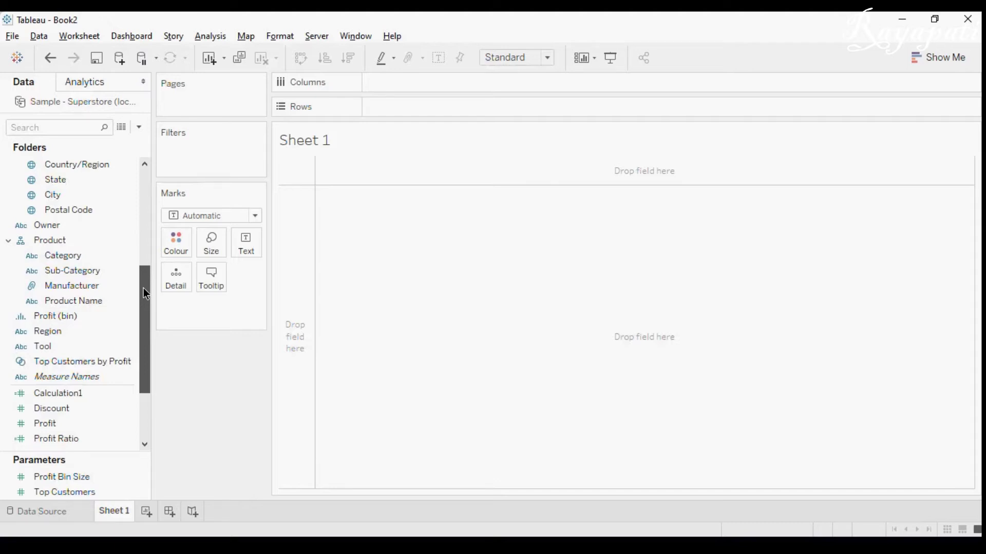
{"action": "scroll", "coordinate": [144, 288], "scroll_direction": "up", "scroll_amount": 1}
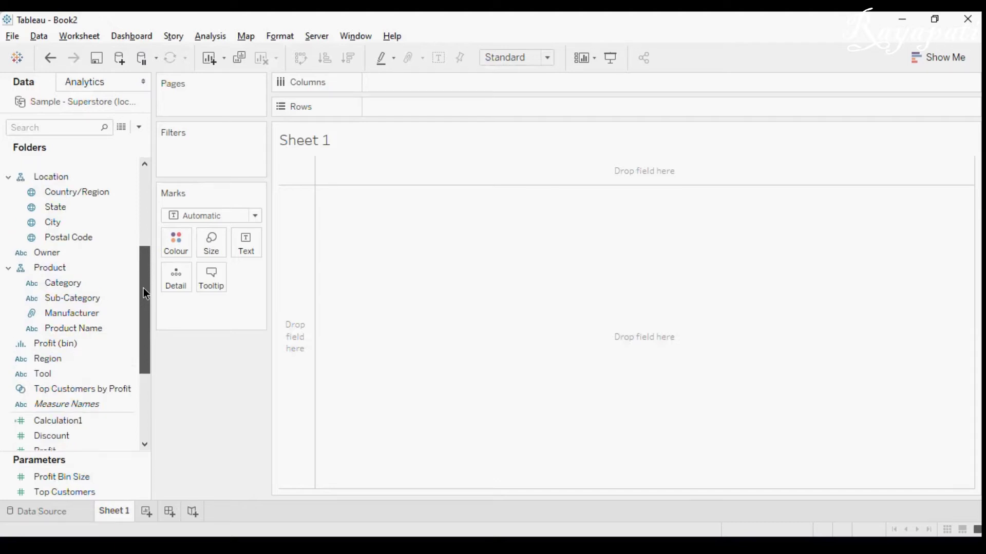
{"action": "scroll", "coordinate": [145, 294], "scroll_direction": "up", "scroll_amount": 1}
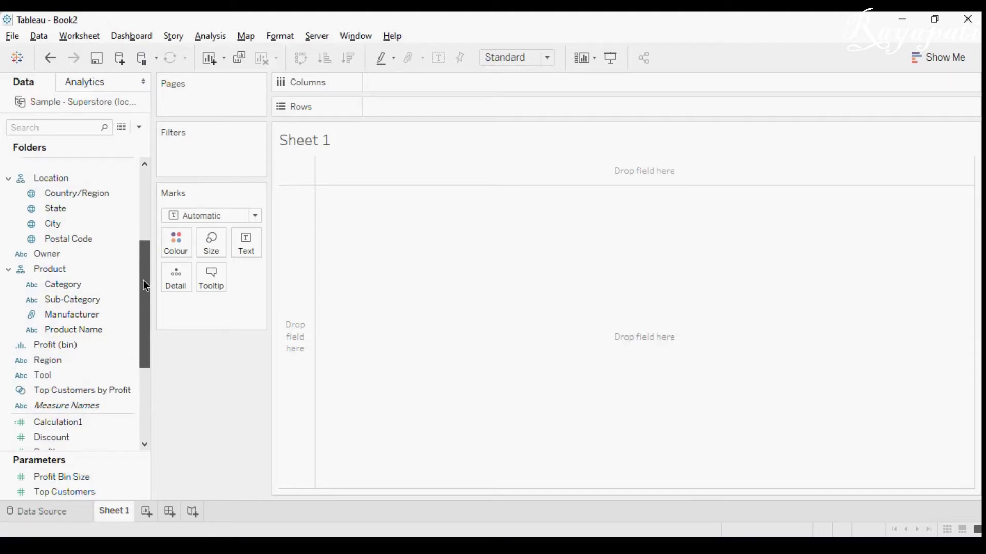
{"action": "left_click_drag", "start_coordinate": [144, 283], "coordinate": [143, 266]}
{"action": "scroll", "coordinate": [142, 255], "scroll_direction": "up", "scroll_amount": 1}
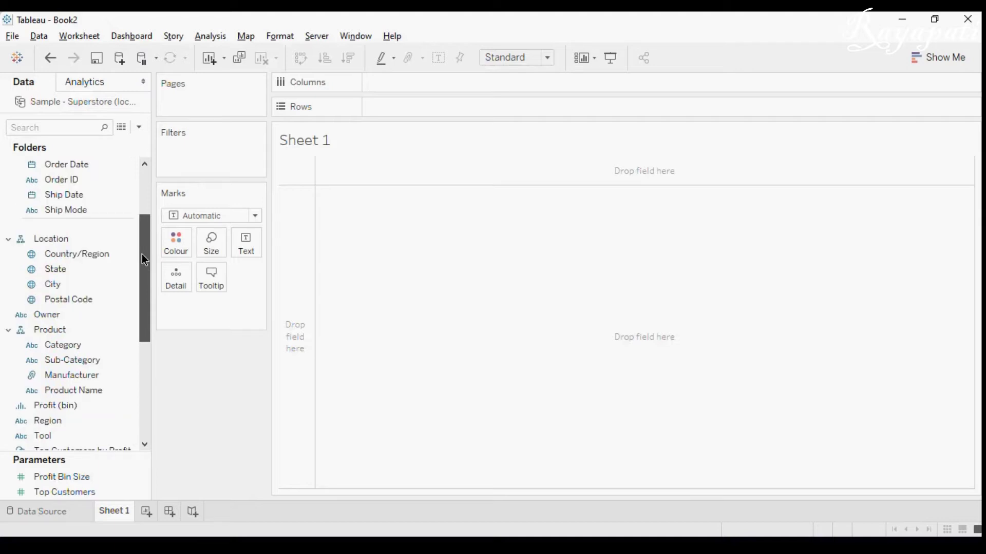
{"action": "scroll", "coordinate": [142, 254], "scroll_direction": "down", "scroll_amount": 1}
{"action": "left_click_drag", "start_coordinate": [49, 254], "coordinate": [390, 107]}
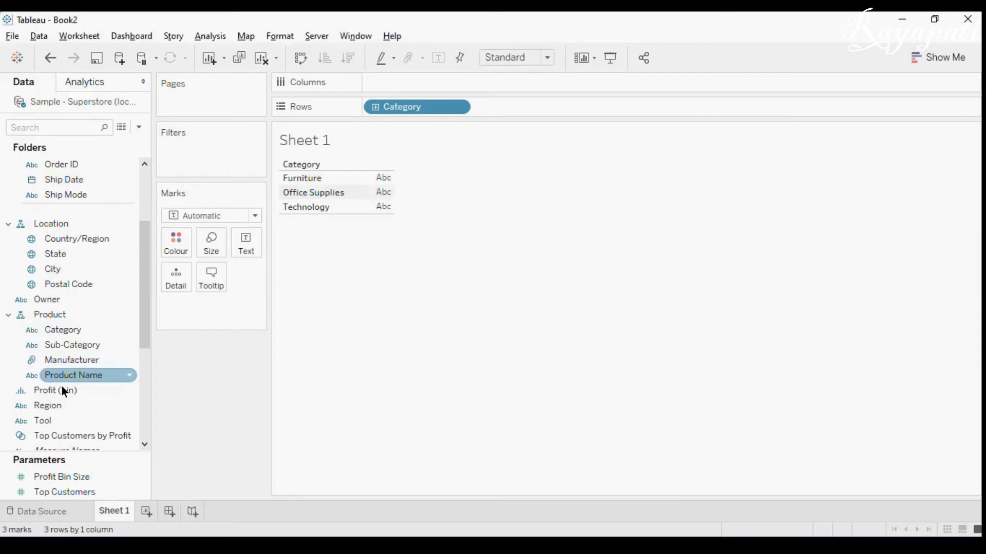
Add Profit to Columns and swap the axes so the category bars stand vertically
{"action": "left_click", "coordinate": [146, 383]}
{"action": "left_click_drag", "start_coordinate": [45, 332], "coordinate": [291, 254]}
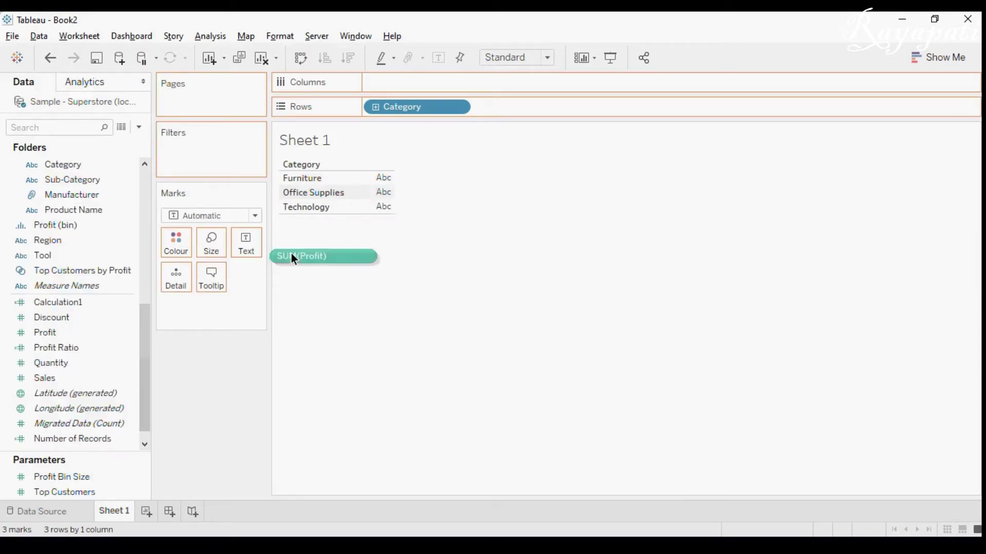
{"action": "left_click_drag", "start_coordinate": [291, 254], "coordinate": [291, 254]}
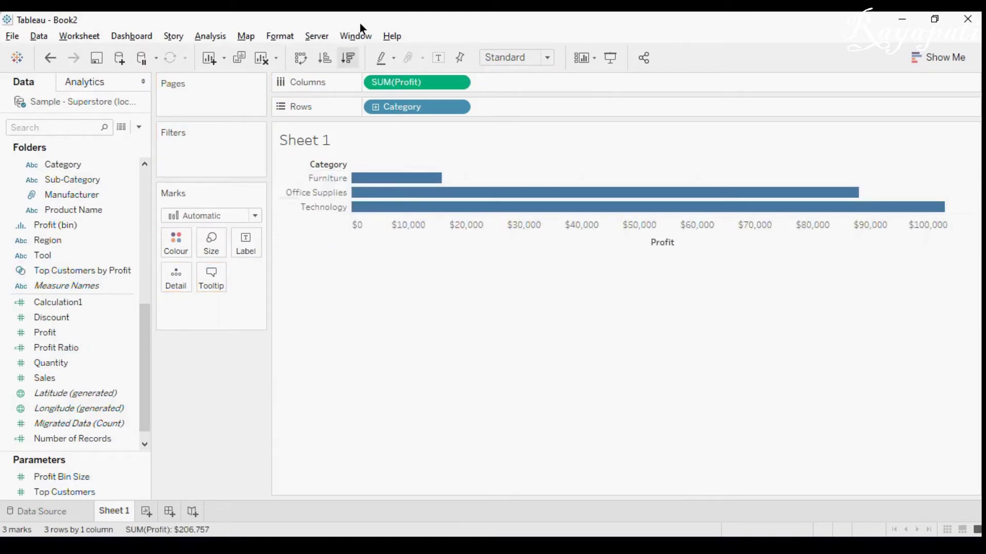
{"action": "key", "text": "ctrl+w"}
Add Sales to the existing Profit axis so both measures share one axis
{"action": "left_click_drag", "start_coordinate": [333, 401], "coordinate": [333, 401]}
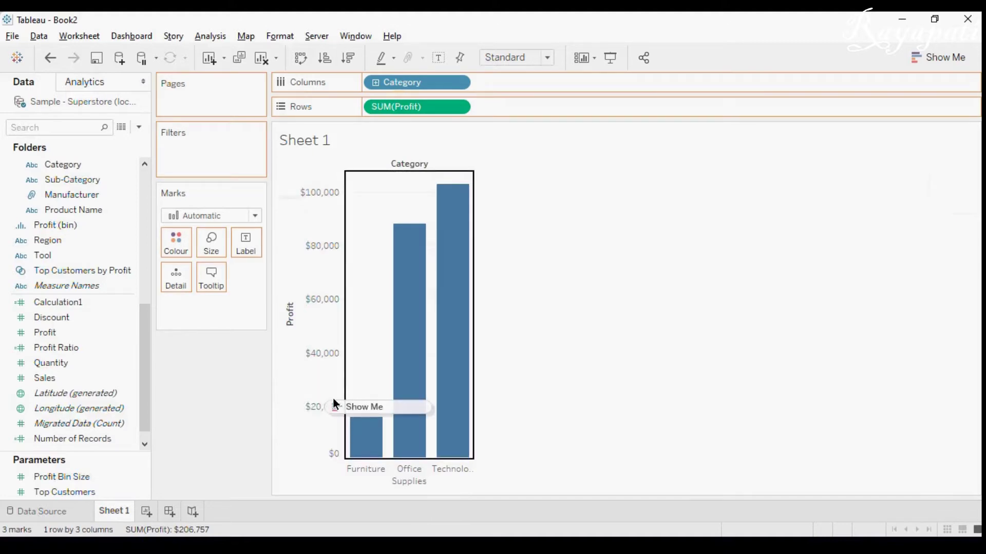
{"action": "left_click_drag", "start_coordinate": [333, 401], "coordinate": [333, 400]}
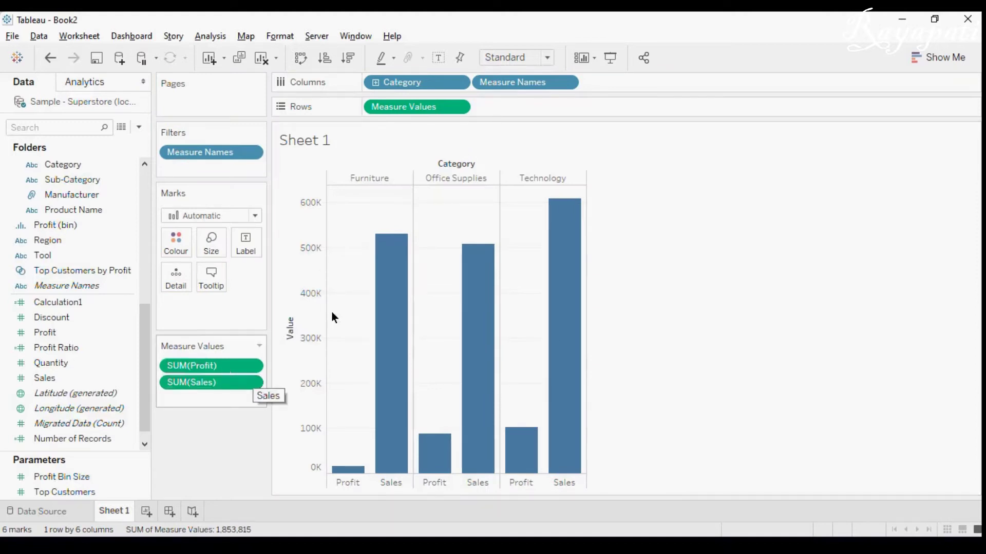
{"action": "left_click_drag", "start_coordinate": [45, 378], "coordinate": [137, 411]}
Try to colour the bars by Profit and Sales together, and remove the Sales field from Colour
{"action": "left_click", "coordinate": [106, 392]}
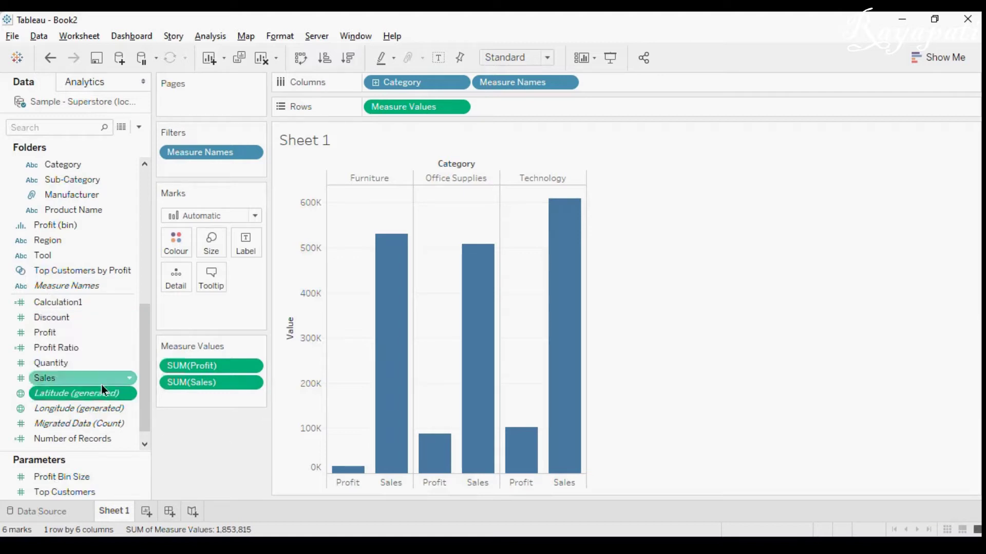
{"action": "left_click", "coordinate": [72, 335]}
{"action": "left_click", "coordinate": [70, 372], "text": "ctrl"}
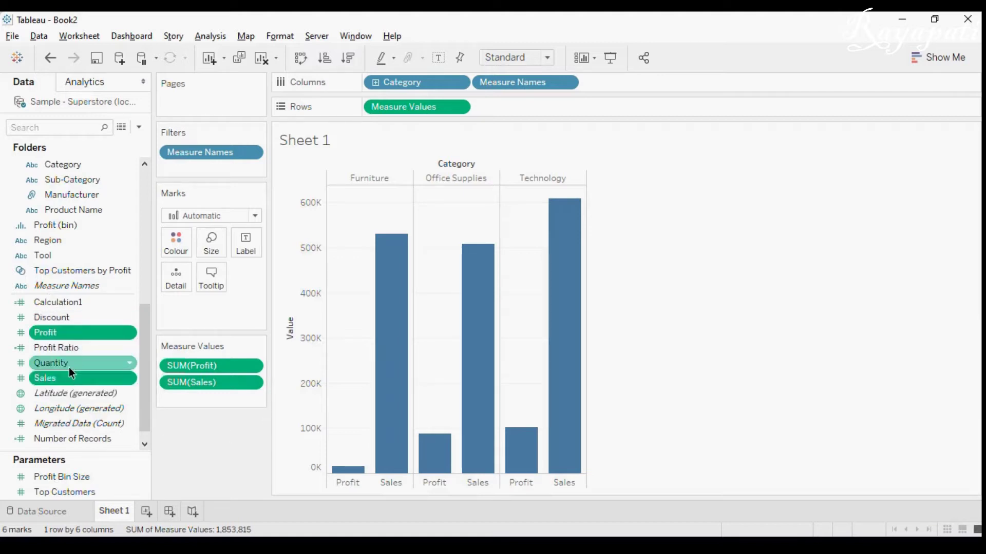
{"action": "left_click_drag", "start_coordinate": [62, 331], "coordinate": [153, 297]}
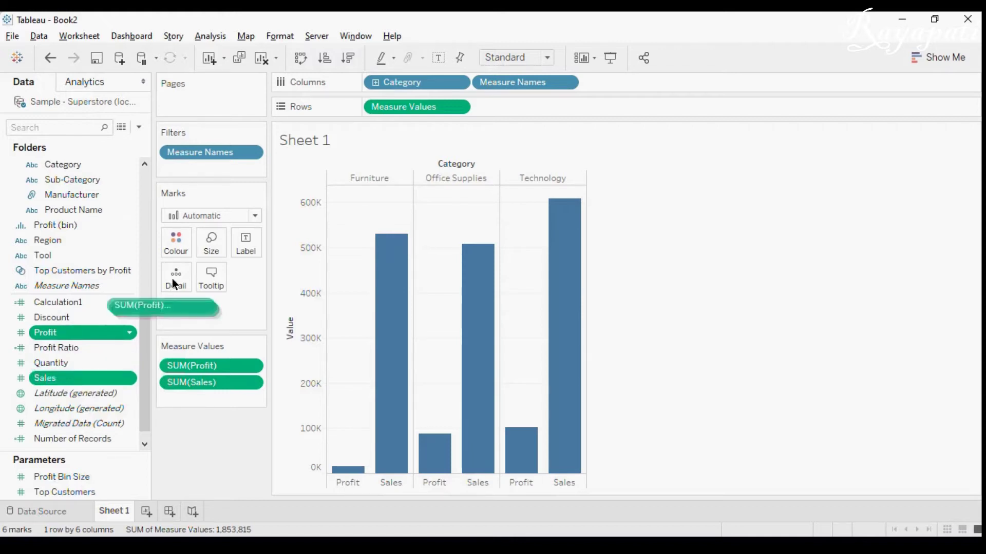
{"action": "left_click_drag", "start_coordinate": [171, 278], "coordinate": [181, 240]}
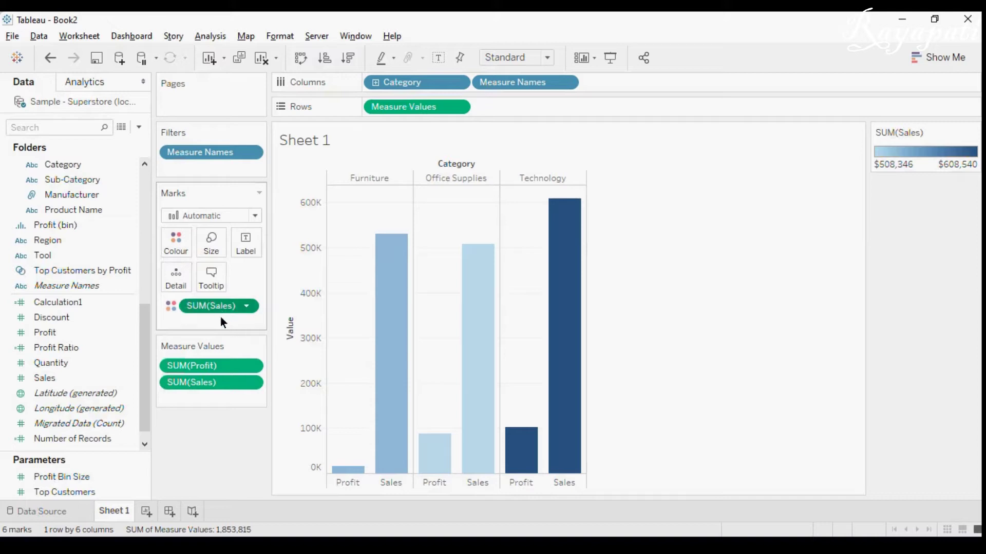
{"action": "left_click_drag", "start_coordinate": [220, 307], "coordinate": [226, 331]}
{"action": "left_click_drag", "start_coordinate": [260, 496], "coordinate": [227, 464]}
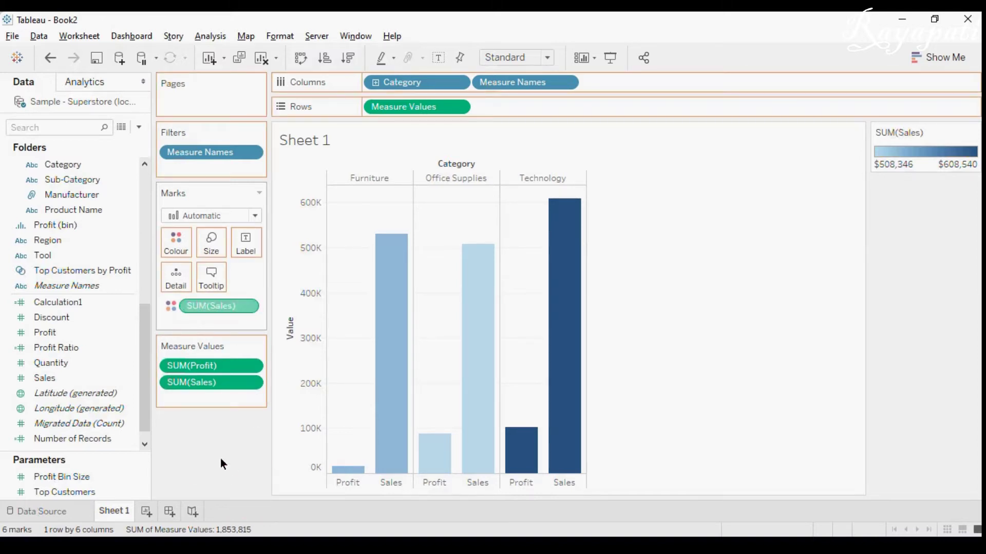
Colour the bars by Category and Region together, and take both fields off Colour again
{"action": "left_click", "coordinate": [72, 241]}
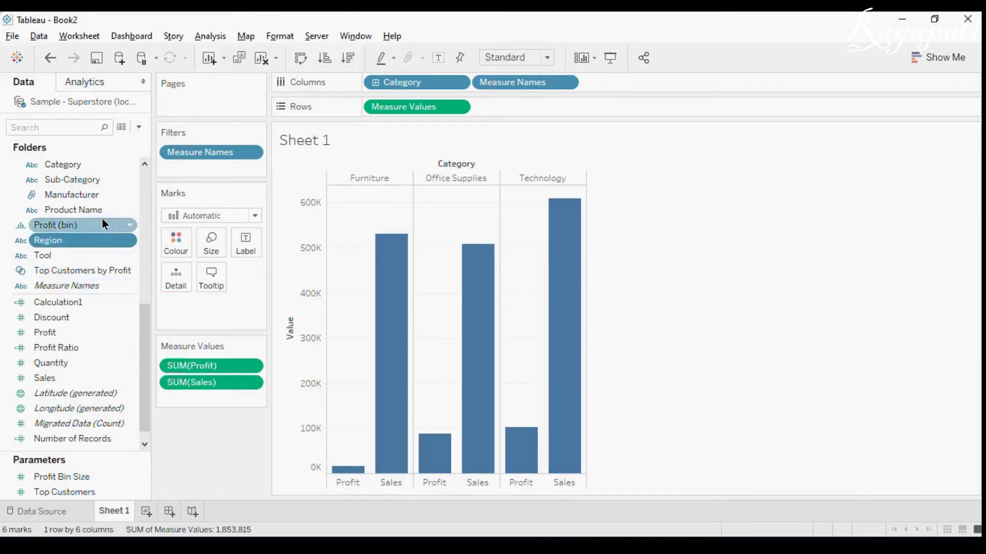
{"action": "left_click_drag", "start_coordinate": [62, 167], "coordinate": [171, 249]}
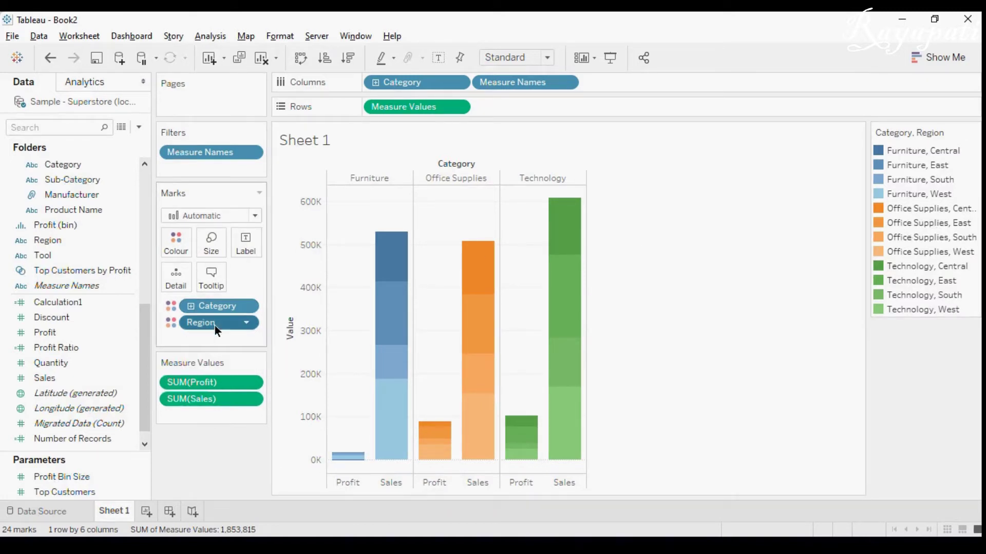
{"action": "left_click_drag", "start_coordinate": [216, 322], "coordinate": [224, 342]}
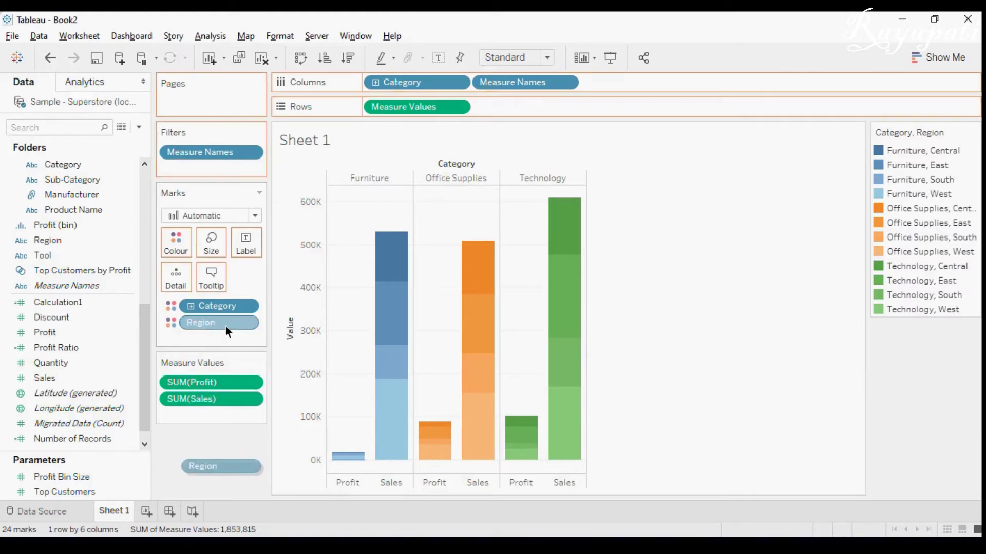
{"action": "left_click_drag", "start_coordinate": [226, 325], "coordinate": [211, 347]}
{"action": "left_click_drag", "start_coordinate": [209, 397], "coordinate": [209, 397]}
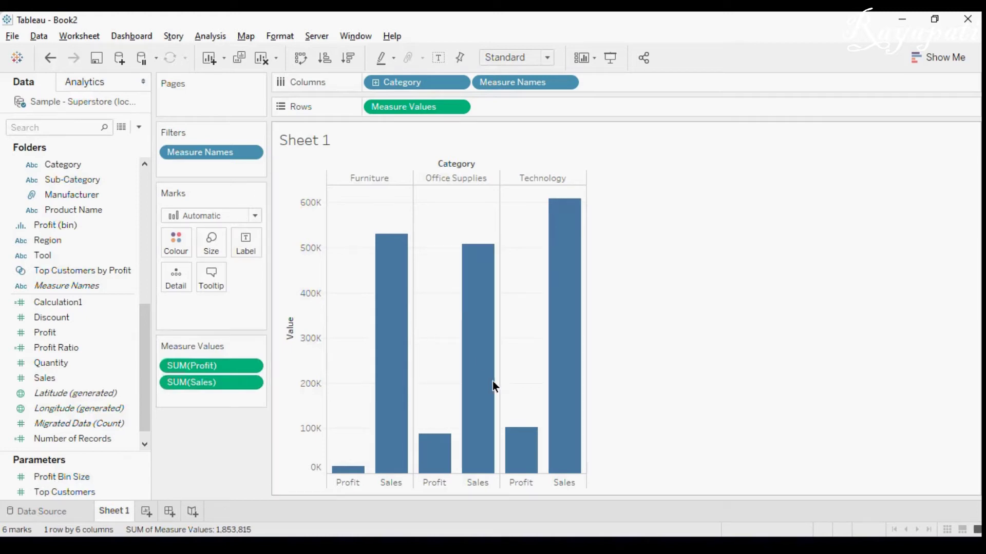
Colour the bars by Measure Values
{"action": "mouse_move", "coordinate": [399, 459]}
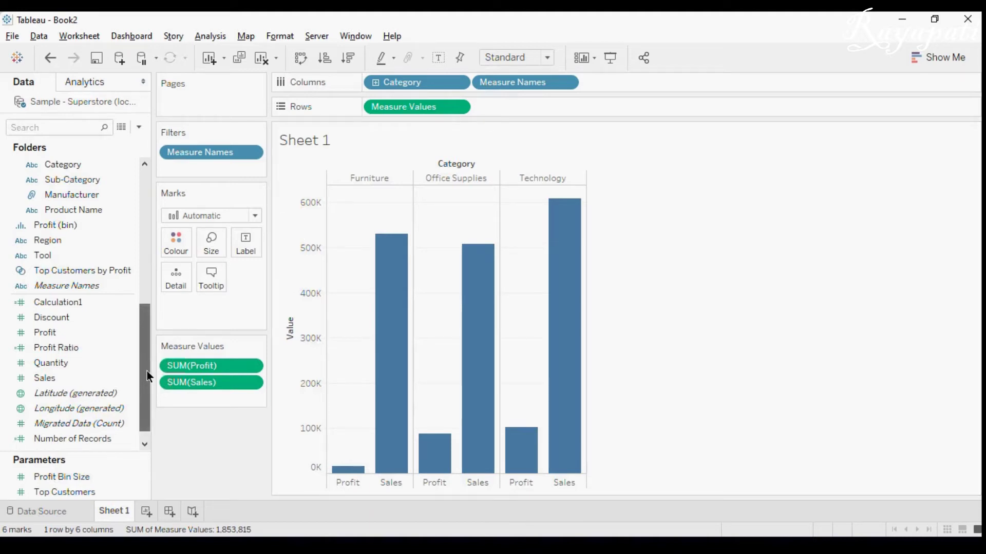
{"action": "scroll", "coordinate": [147, 372], "scroll_direction": "down", "scroll_amount": 1}
{"action": "left_click", "coordinate": [66, 439]}
{"action": "mouse_move", "coordinate": [76, 439]}
{"action": "left_mouse_down"}
{"action": "mouse_move", "coordinate": [126, 417]}
{"action": "mouse_move", "coordinate": [193, 309]}
{"action": "mouse_move", "coordinate": [196, 281]}
{"action": "mouse_move", "coordinate": [180, 244]}
{"action": "left_mouse_up"}
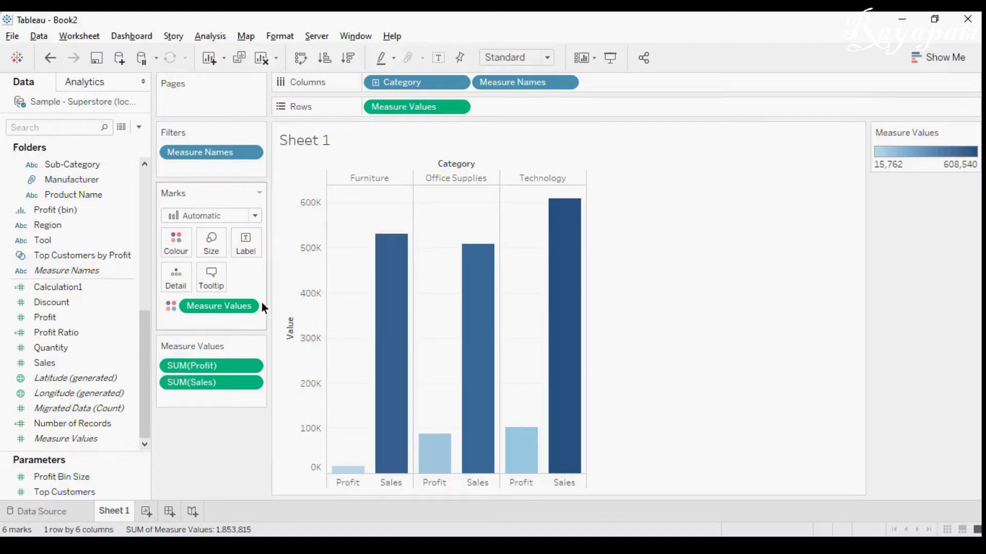
Use separate colour legends for the measures in Measure Values
{"action": "left_click", "coordinate": [249, 306]}
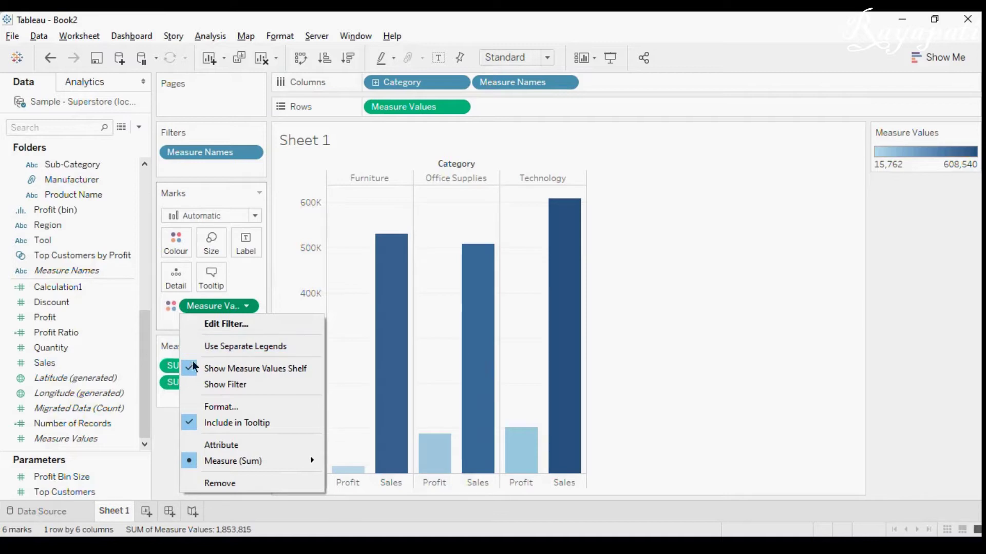
{"action": "left_click", "coordinate": [151, 468]}
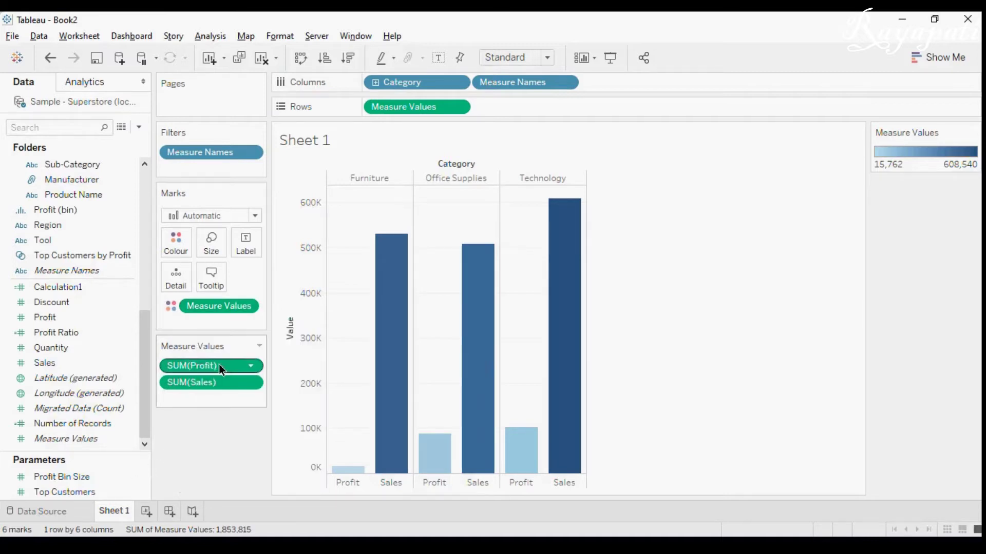
{"action": "left_click", "coordinate": [248, 305]}
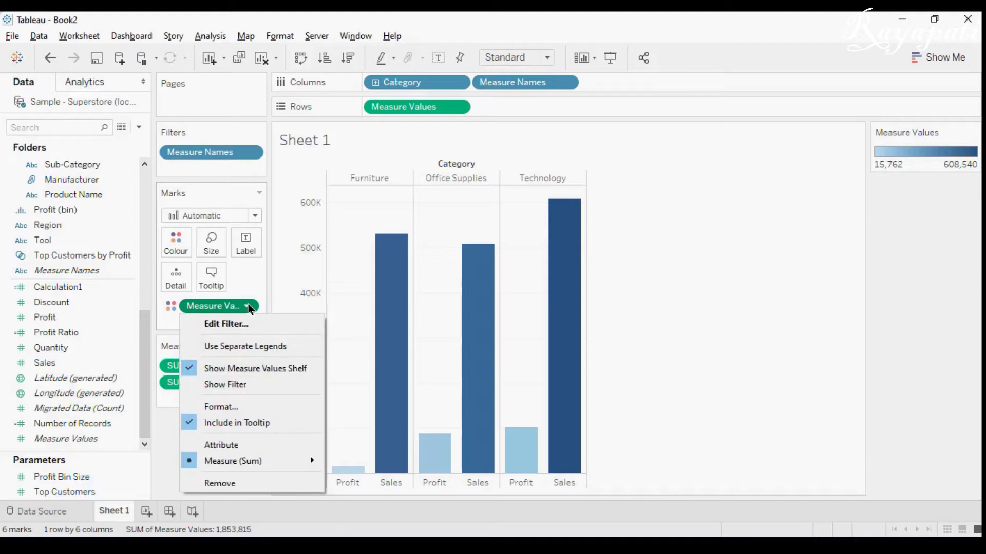
{"action": "left_click", "coordinate": [252, 348]}
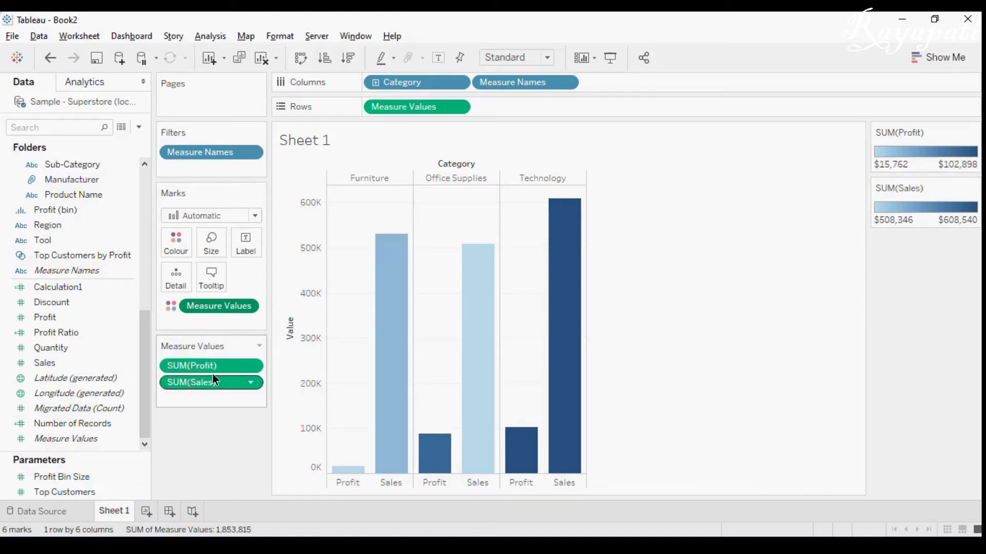
Set the Profit legend's colour palette to Green
{"action": "left_click", "coordinate": [973, 132]}
{"action": "left_click", "coordinate": [975, 134]}
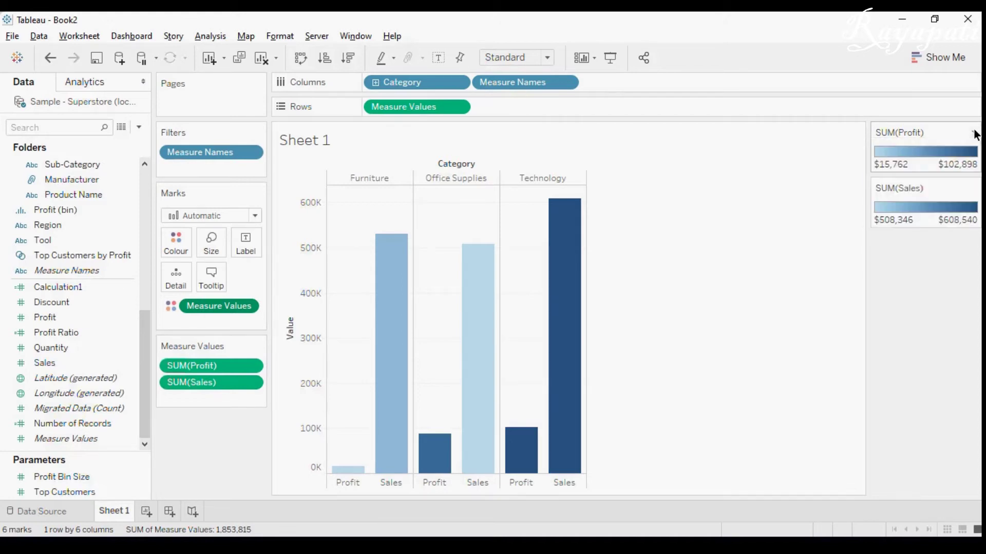
{"action": "double_click", "coordinate": [927, 150]}
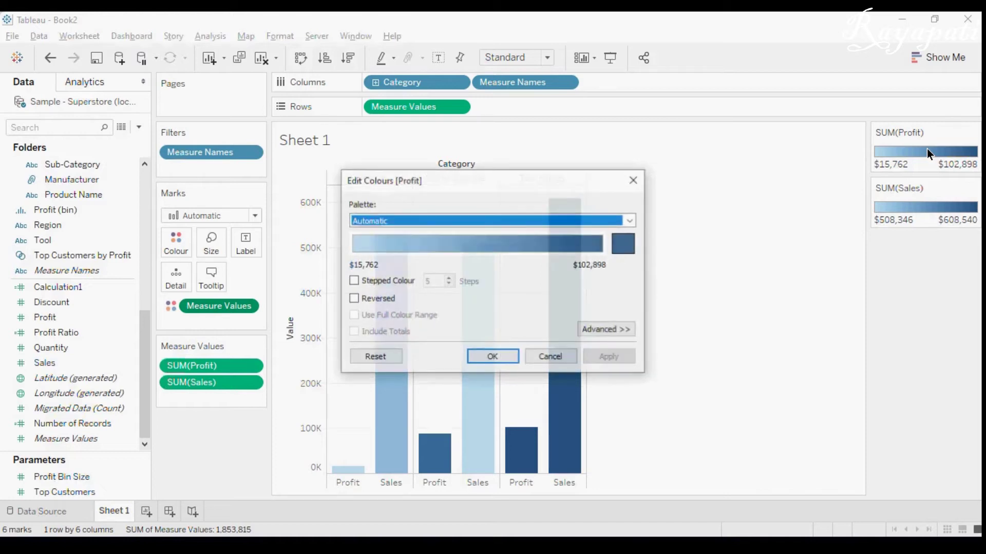
{"action": "left_click", "coordinate": [630, 220]}
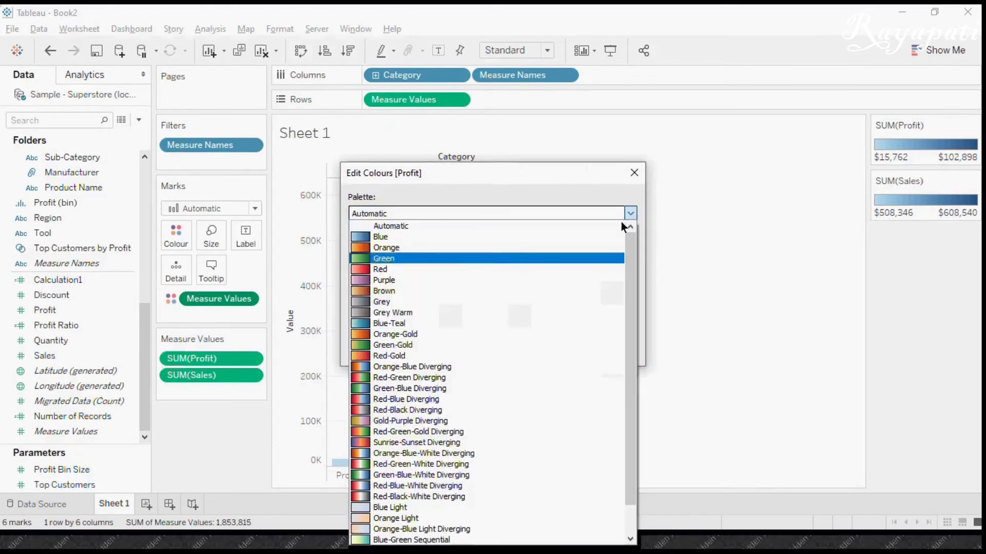
{"action": "left_click", "coordinate": [385, 259]}
{"action": "left_click", "coordinate": [476, 359]}
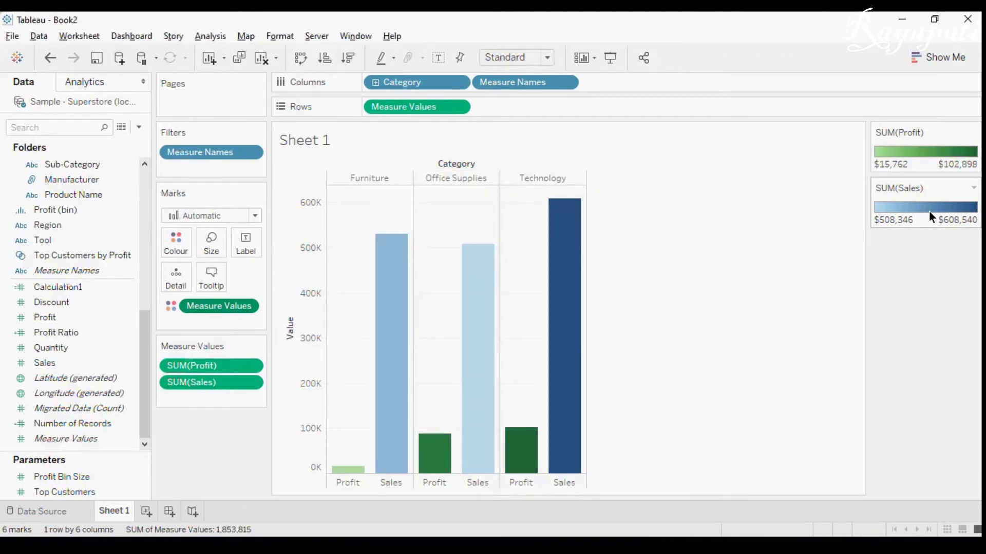
Set the Sales legend's colour palette to Grey
{"action": "double_click", "coordinate": [931, 216]}
{"action": "left_click", "coordinate": [631, 220]}
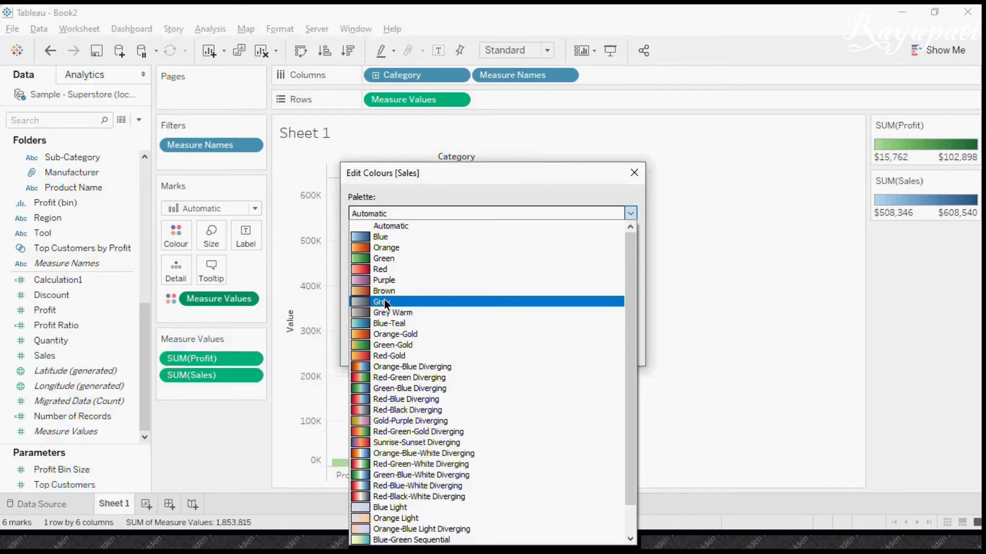
{"action": "left_click", "coordinate": [386, 304]}
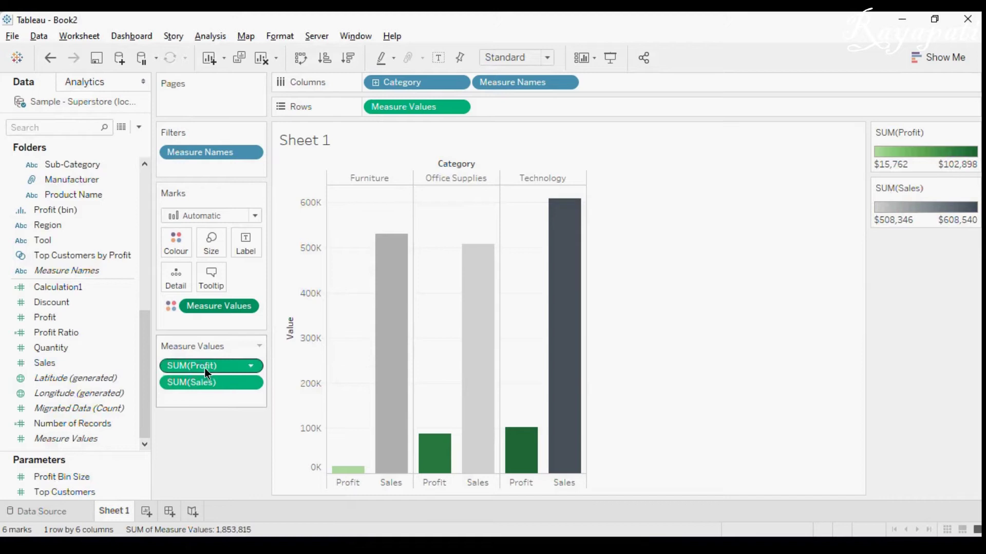
Combine the Measure Values colour legends and switch them back to separate legends
{"action": "left_click", "coordinate": [248, 307]}
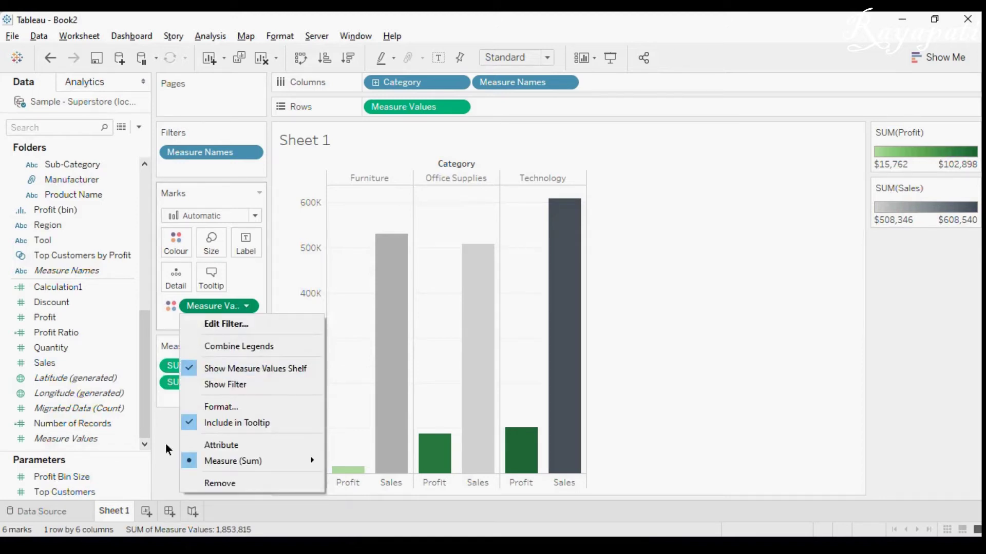
{"action": "left_click", "coordinate": [246, 346]}
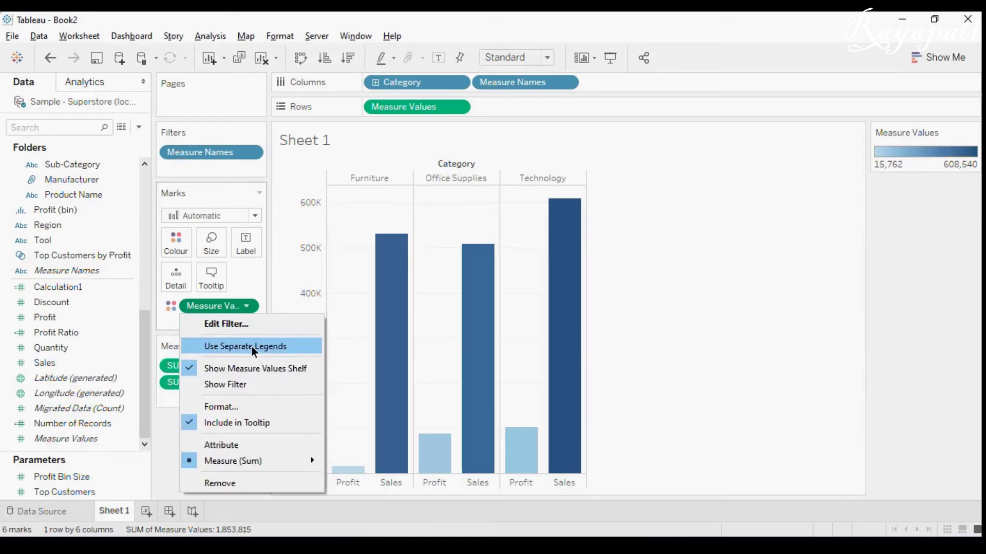
{"action": "left_click", "coordinate": [251, 346]}
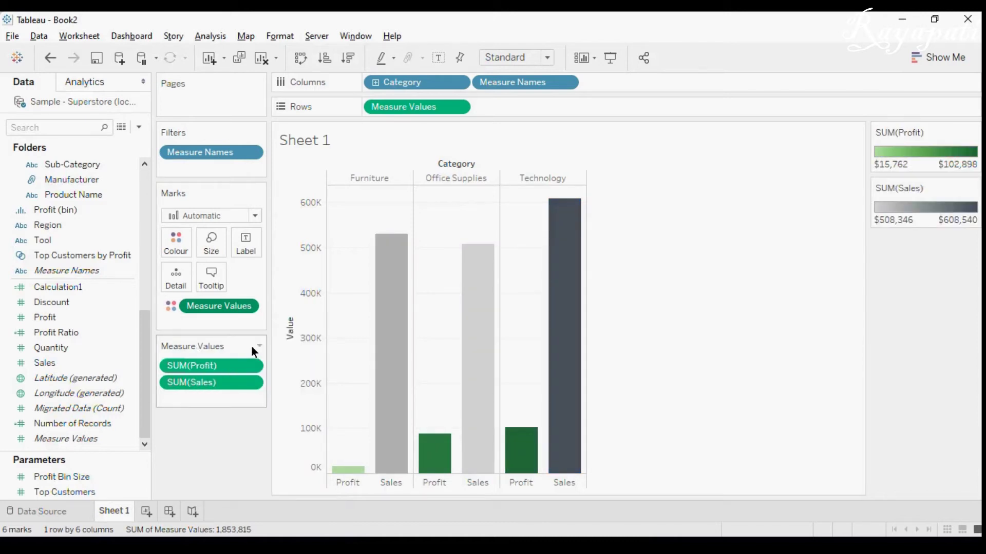
Combine the Profit and Sales colour legends into one Measure Values legend
{"action": "left_click", "coordinate": [244, 307]}
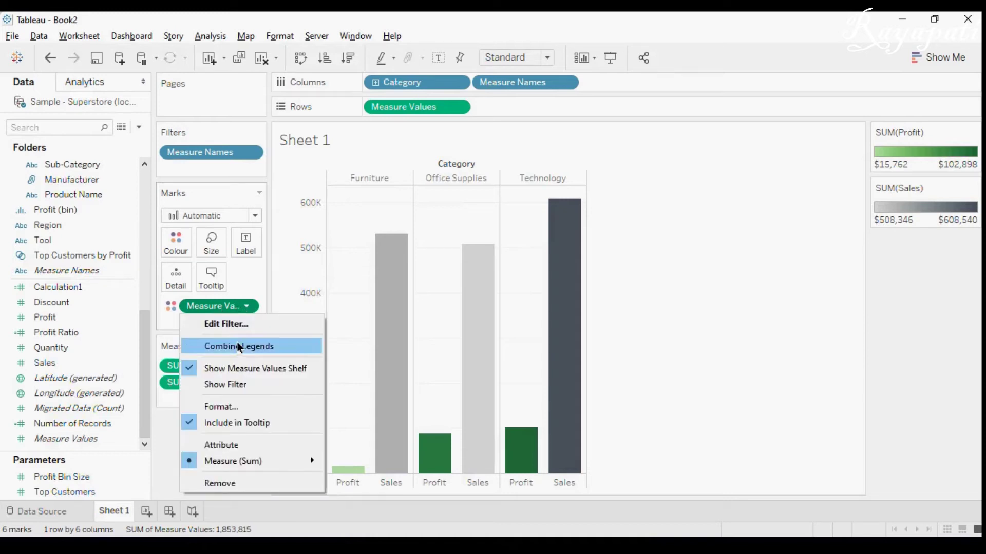
{"action": "left_click", "coordinate": [236, 343]}
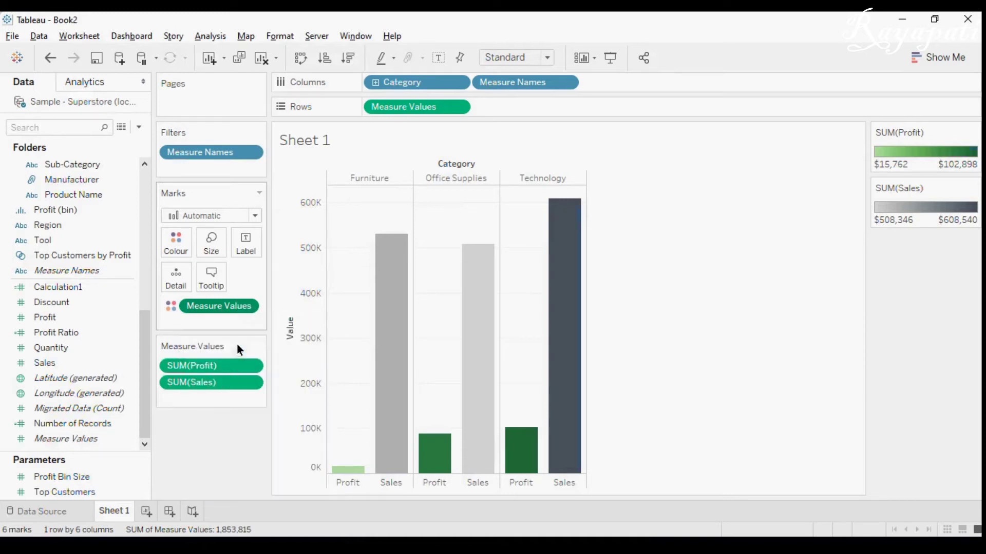
Toggle the Measure Values colour legends between separate and combined several times, ending with the combined legend
{"action": "left_click", "coordinate": [250, 307]}
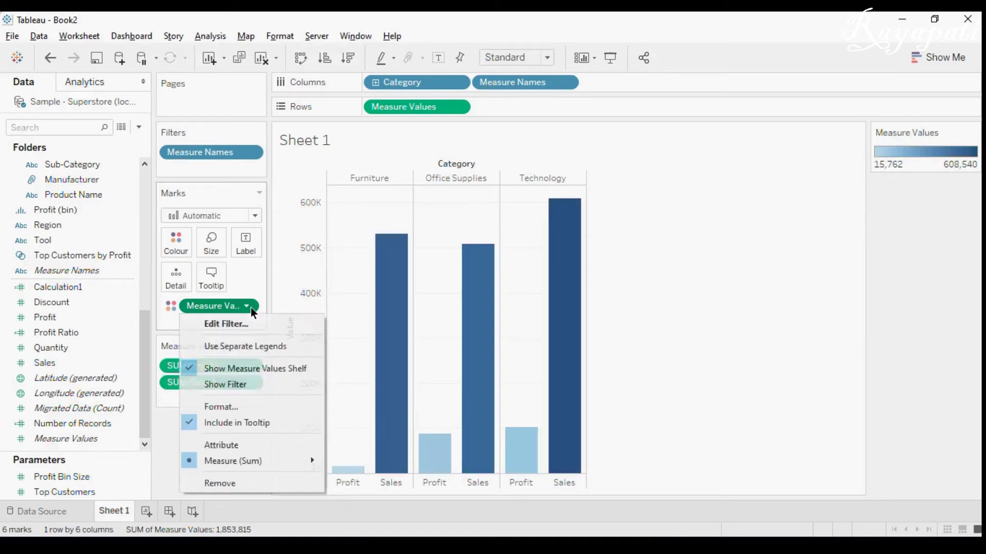
{"action": "left_click", "coordinate": [243, 342]}
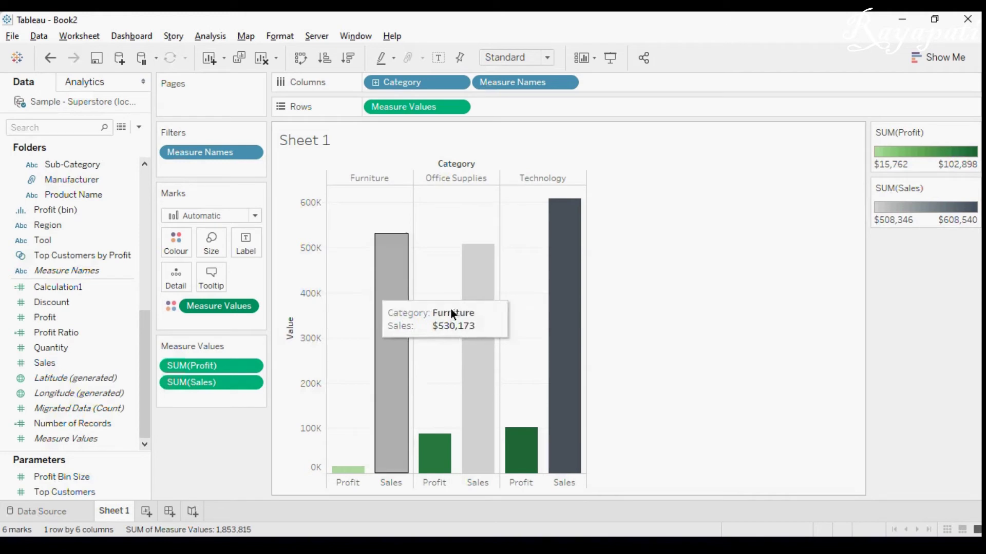
{"action": "left_click", "coordinate": [251, 307]}
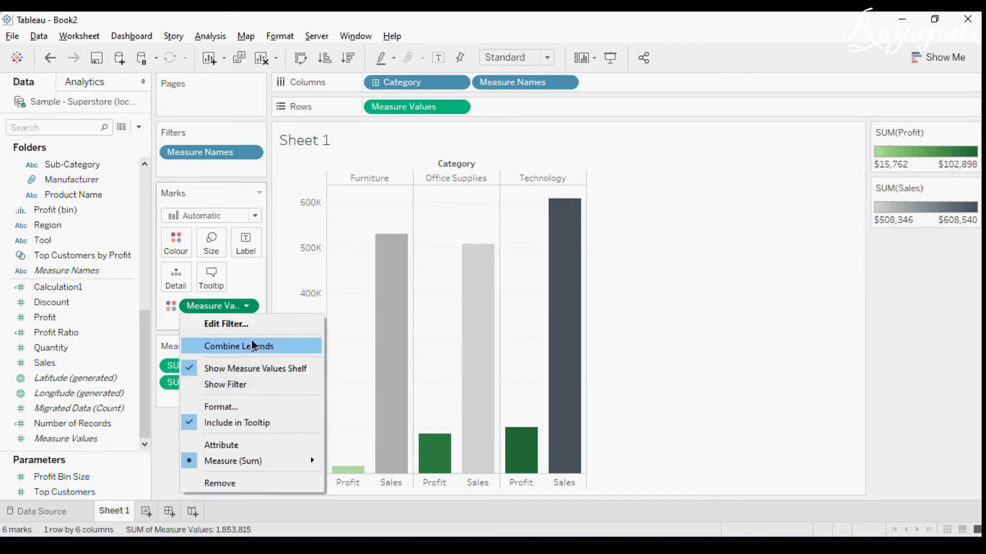
{"action": "left_click", "coordinate": [249, 354]}
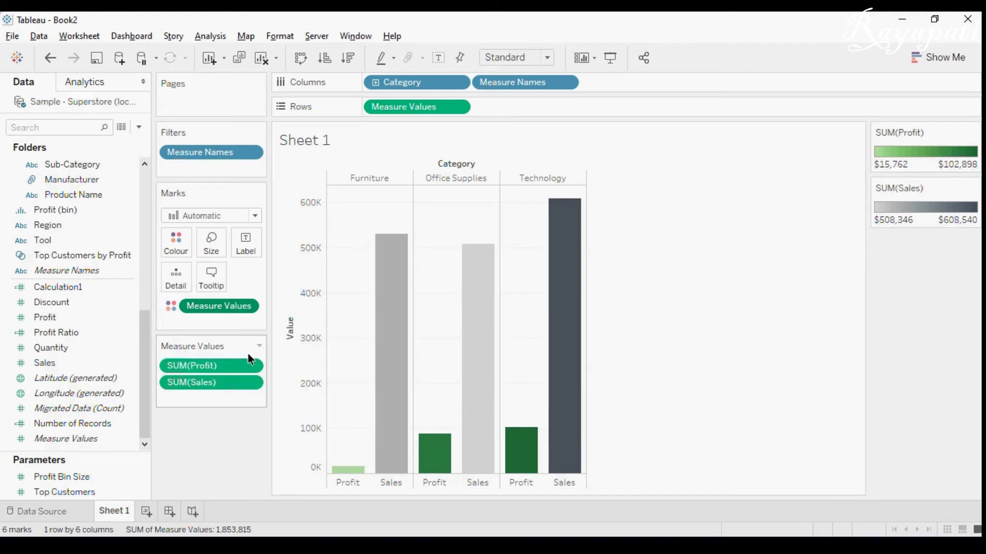
{"action": "left_click", "coordinate": [247, 307]}
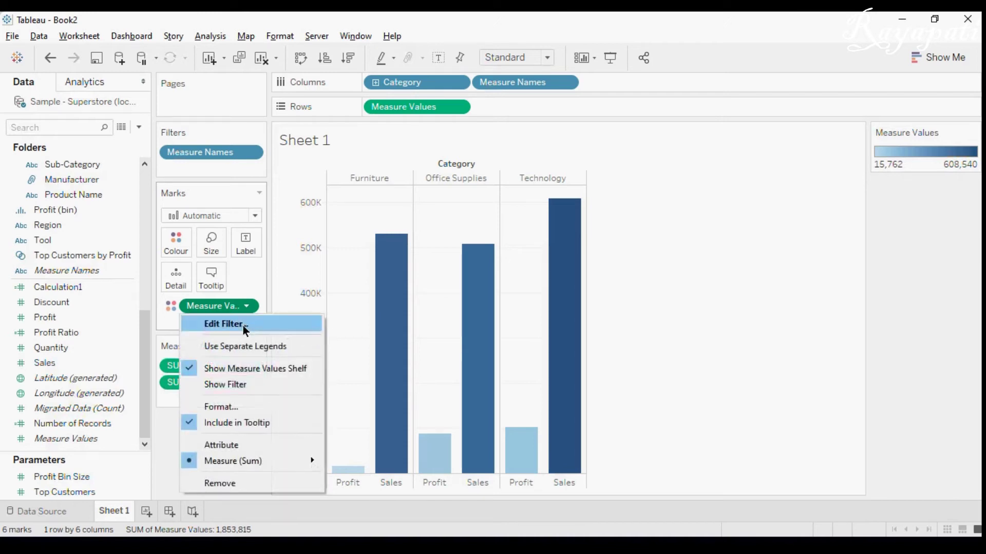
{"action": "left_click", "coordinate": [240, 346]}
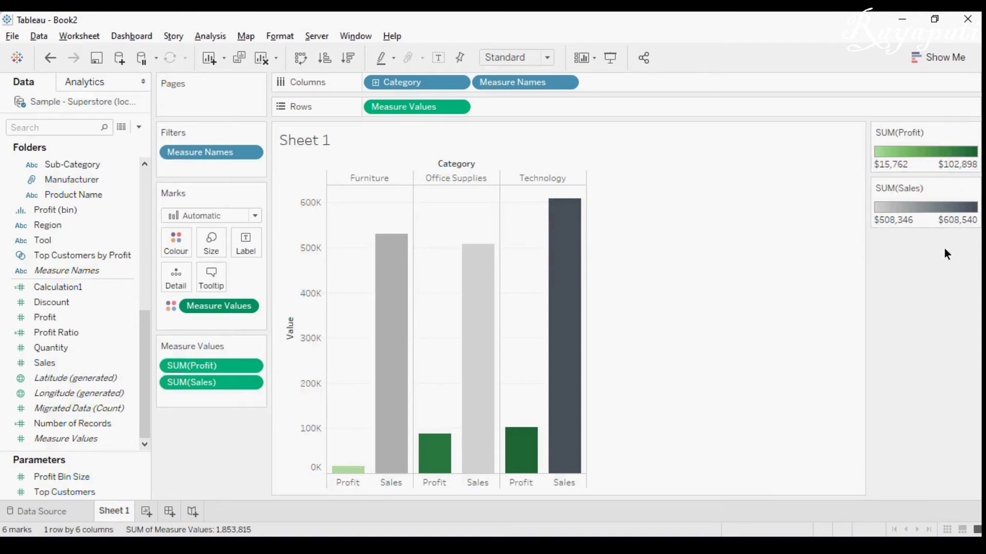
{"action": "left_click", "coordinate": [247, 306]}
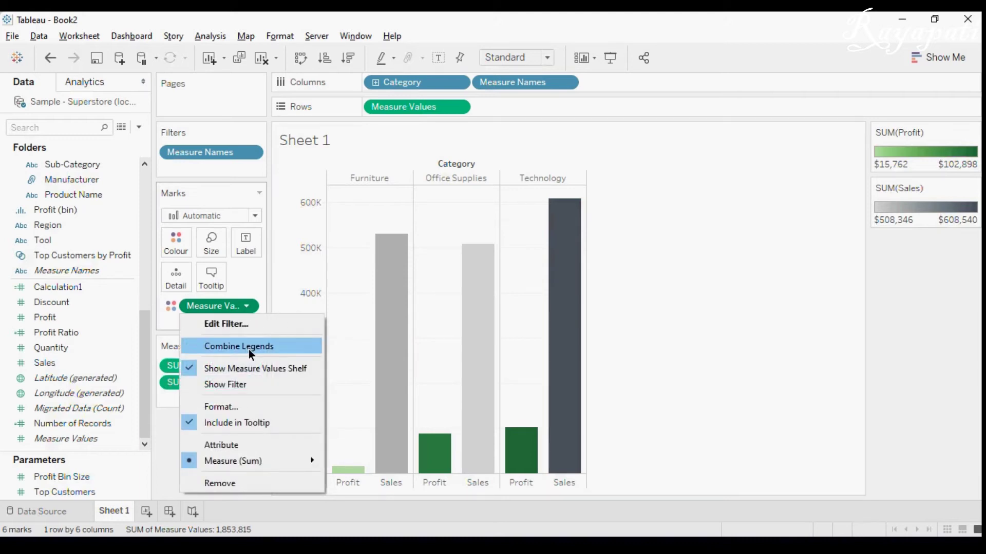
{"action": "left_click", "coordinate": [249, 349]}
{"action": "left_click", "coordinate": [248, 309]}
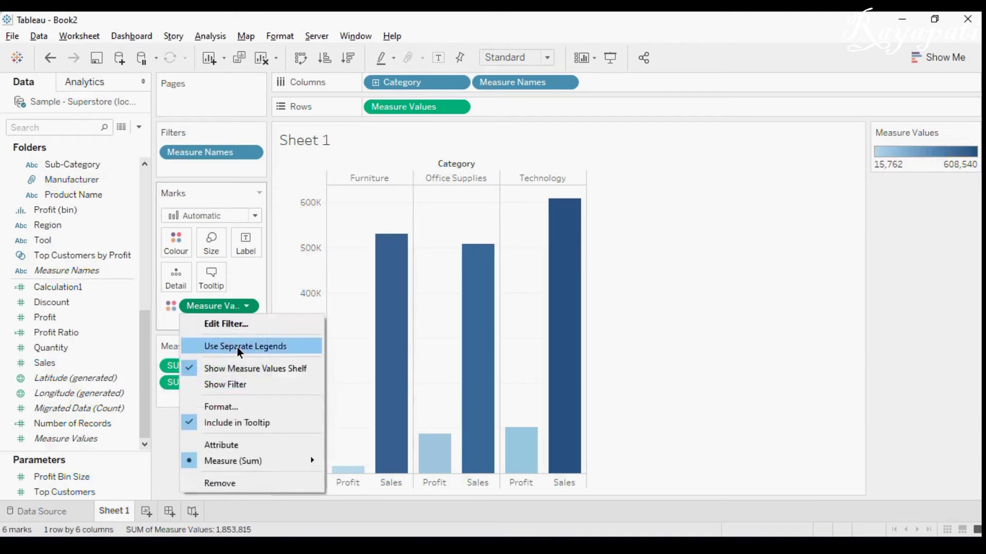
{"action": "left_click", "coordinate": [240, 349]}
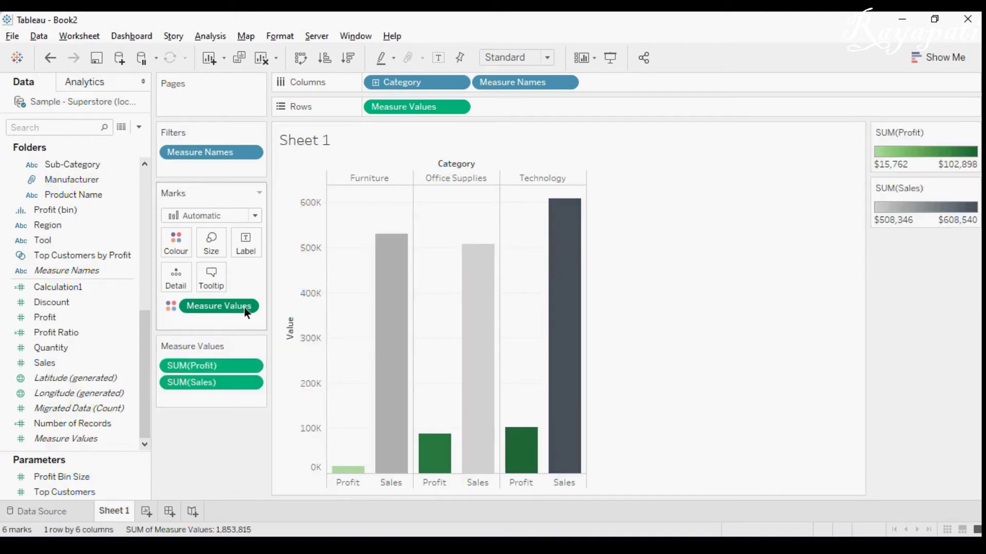
{"action": "left_click", "coordinate": [246, 307]}
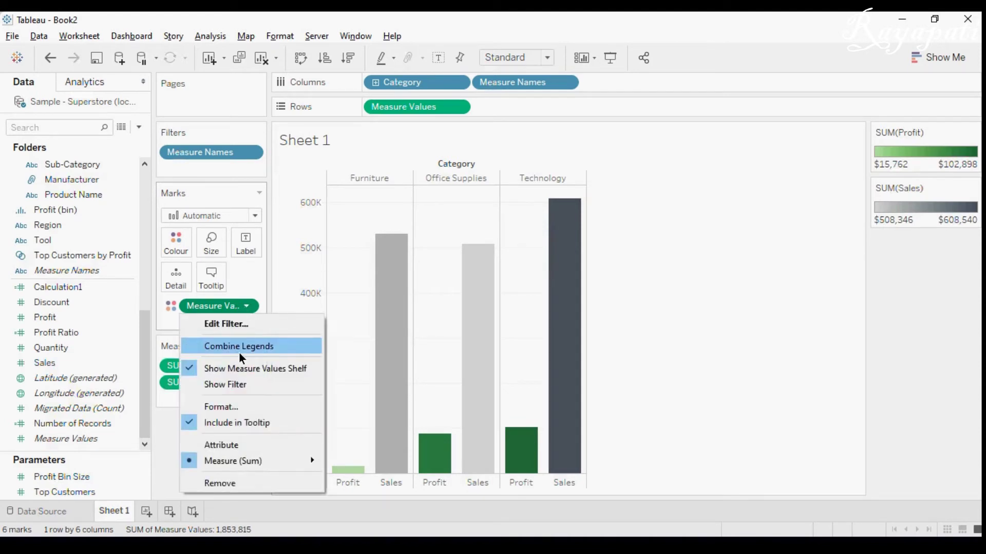
{"action": "key", "text": "Escape"}
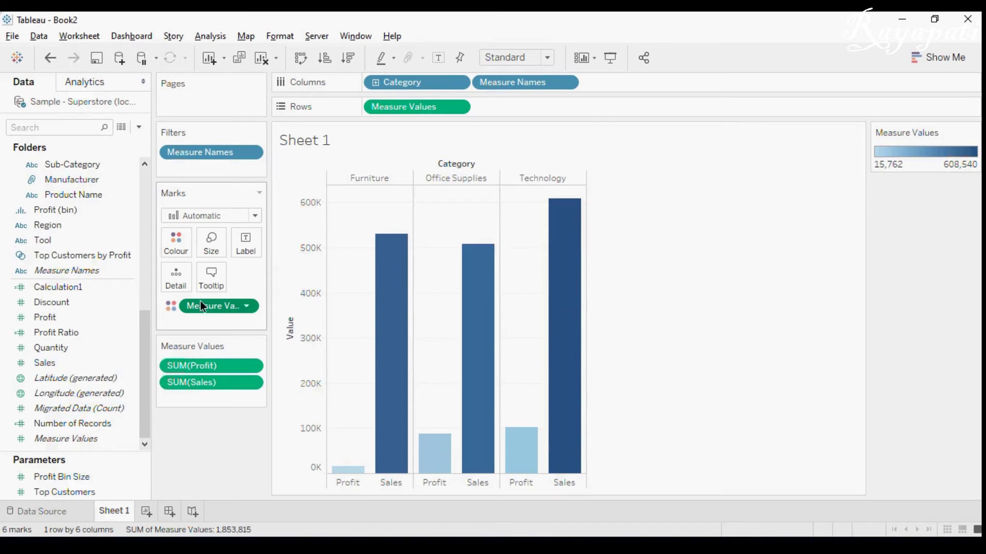
Move Measure Values from Colour to Size on the Marks card
{"action": "left_click_drag", "start_coordinate": [200, 300], "coordinate": [205, 306]}
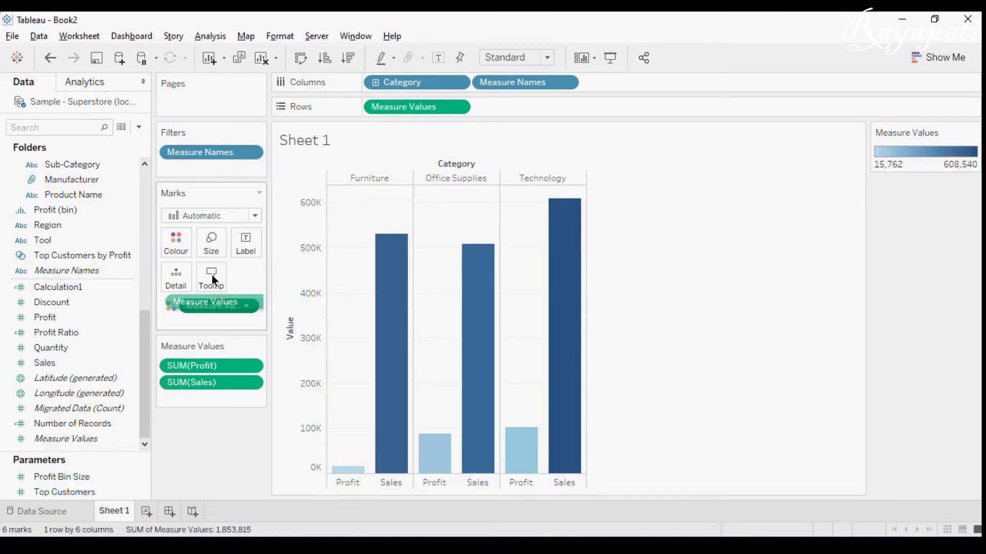
{"action": "left_click_drag", "start_coordinate": [211, 275], "coordinate": [211, 247]}
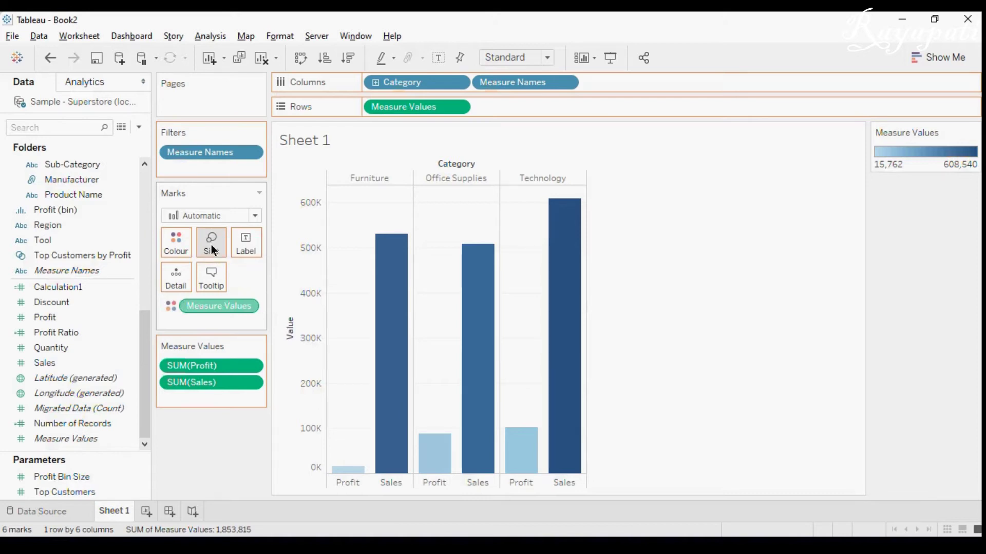
Examine the options and aggregation setting available for Measure Values on Size
{"action": "left_click", "coordinate": [246, 306]}
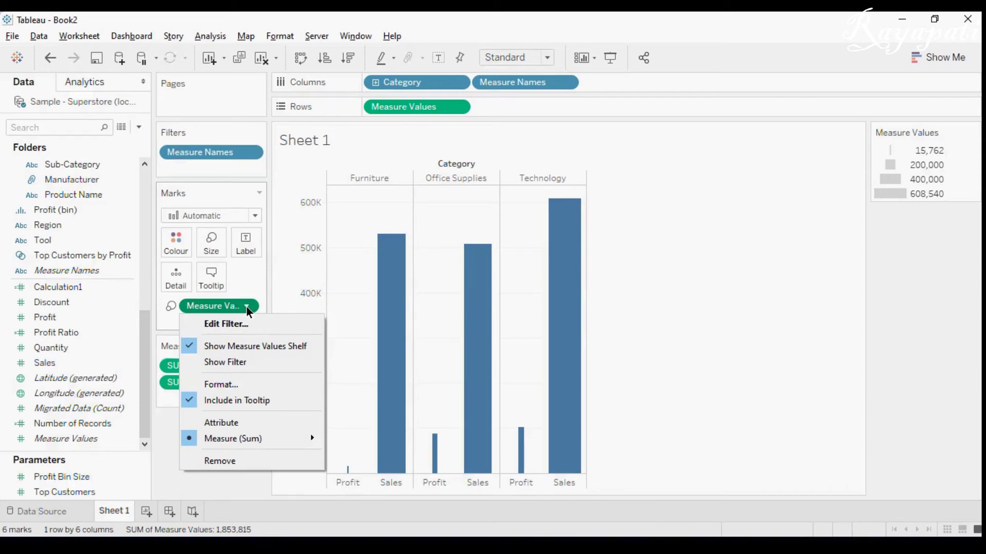
{"action": "left_click", "coordinate": [169, 452]}
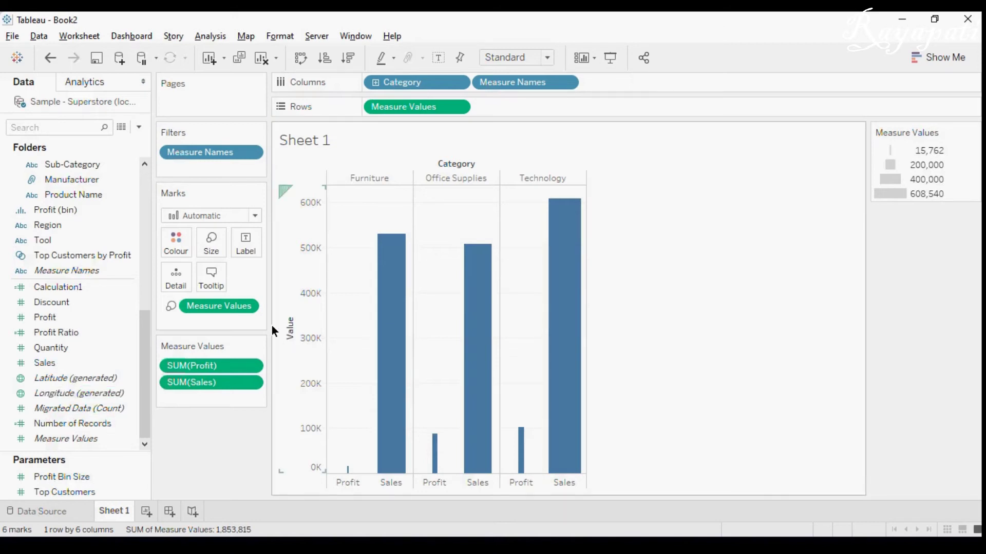
{"action": "left_click", "coordinate": [247, 306]}
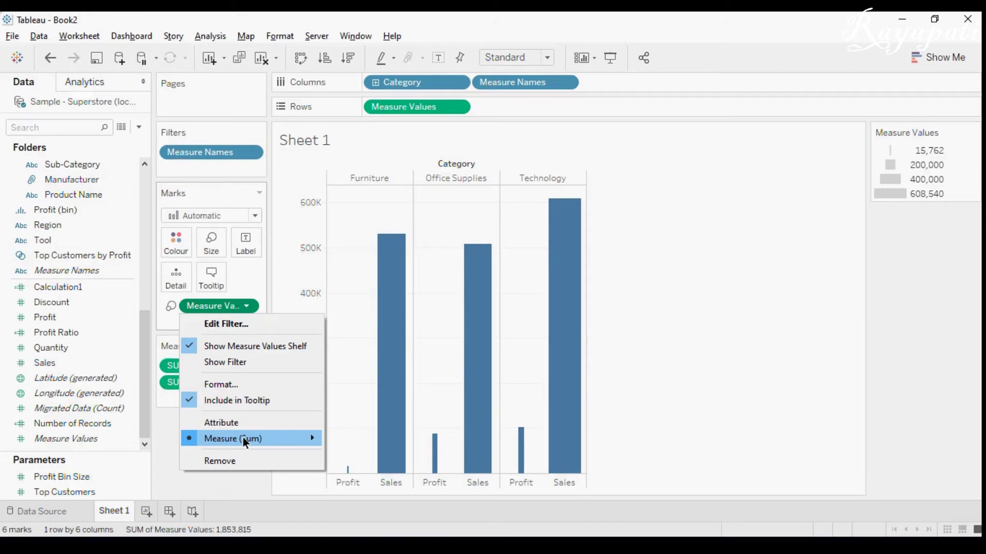
{"action": "mouse_move", "coordinate": [243, 437]}
{"action": "mouse_move", "coordinate": [249, 432]}
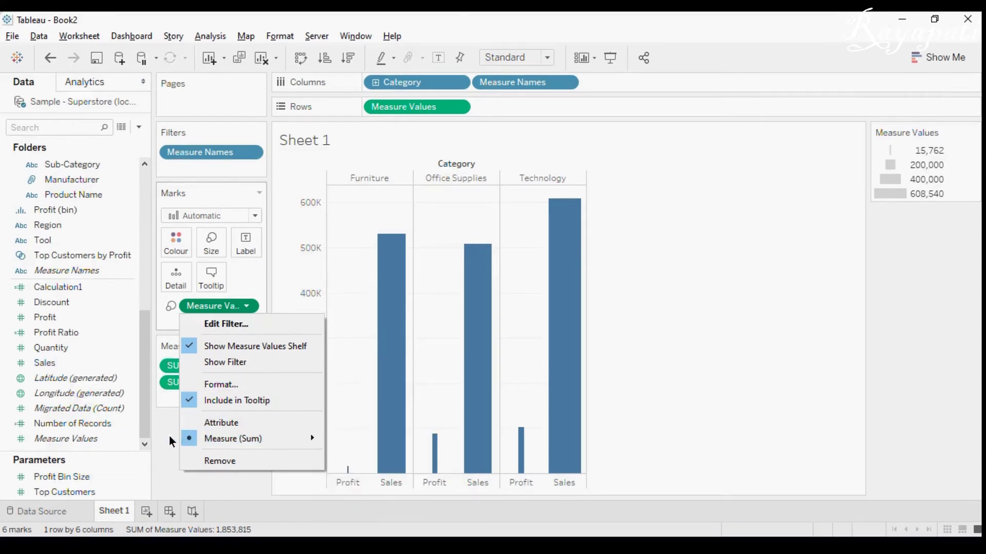
{"action": "left_click", "coordinate": [169, 436]}
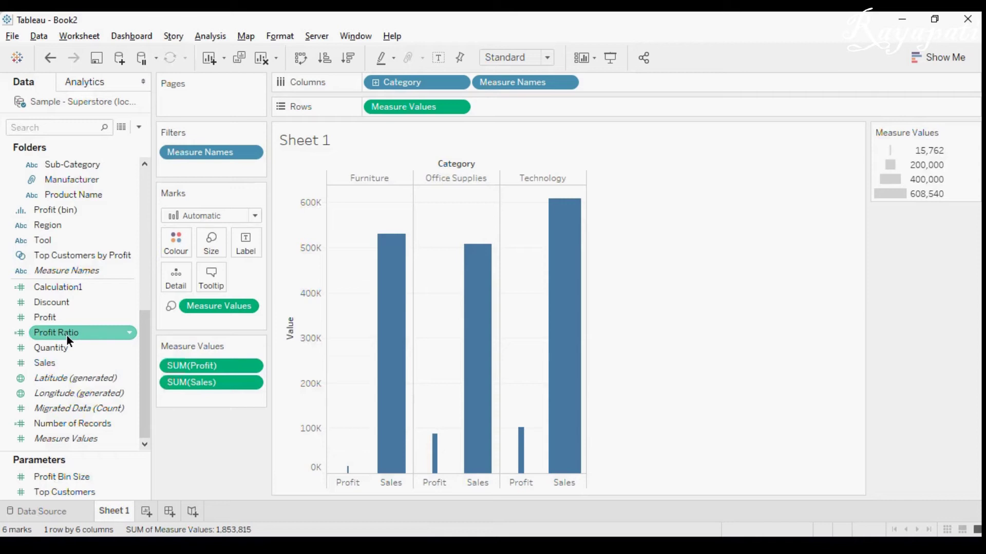
Add the Profit Ratio field to the Measure Values shelf below SUM(Sales)
{"action": "left_click_drag", "start_coordinate": [61, 335], "coordinate": [196, 398]}
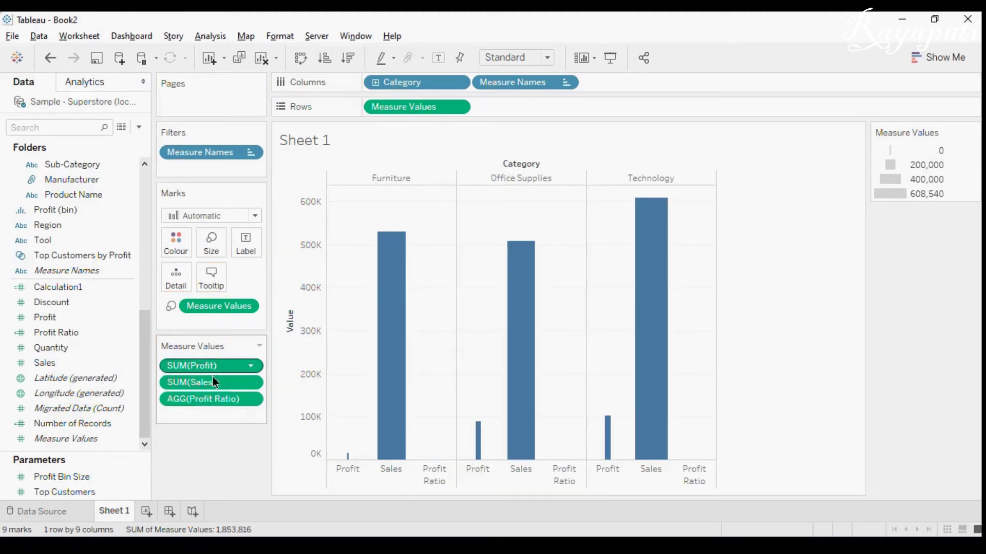
{"action": "left_click", "coordinate": [170, 402]}
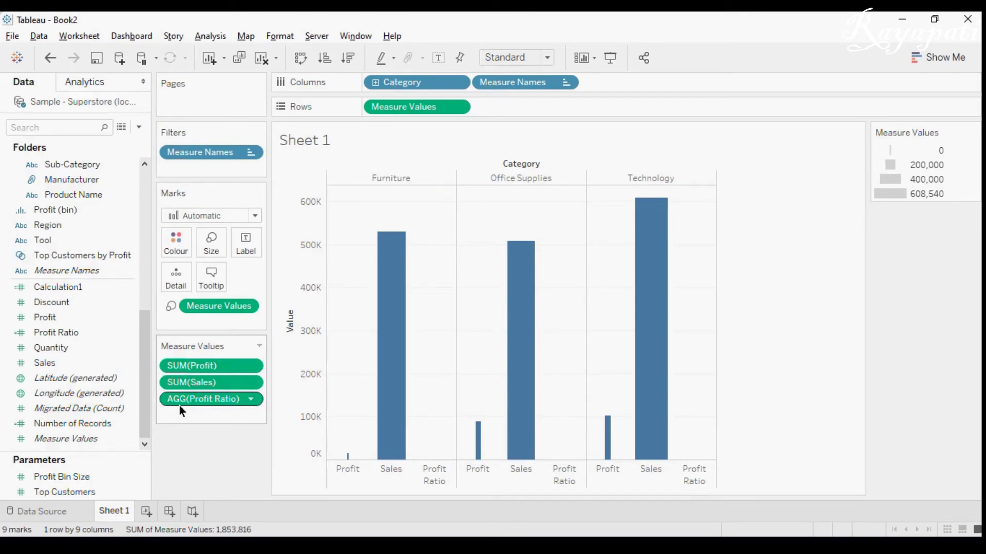
Review the formula of the Profit Ratio calculated field and close it without editing
{"action": "left_click", "coordinate": [89, 335]}
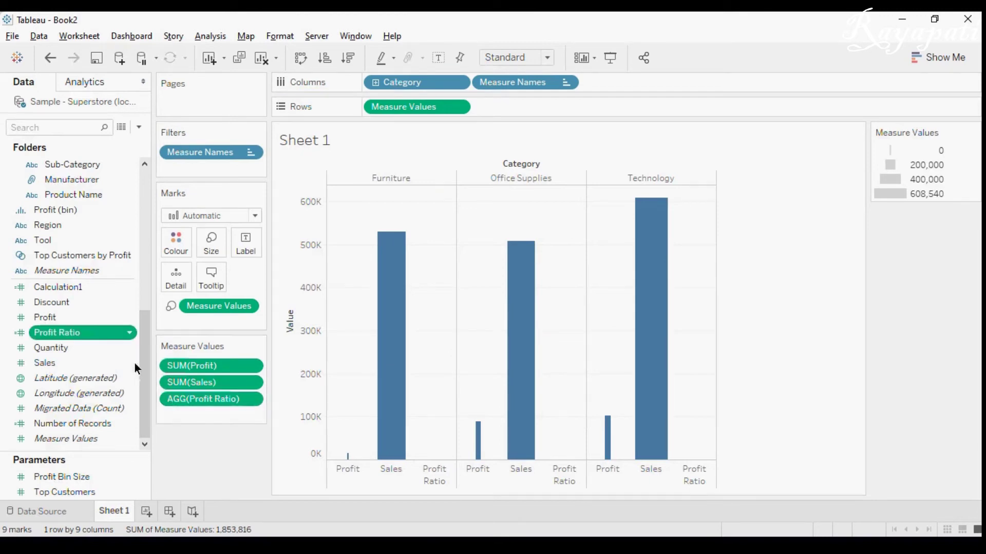
{"action": "right_click", "coordinate": [89, 336]}
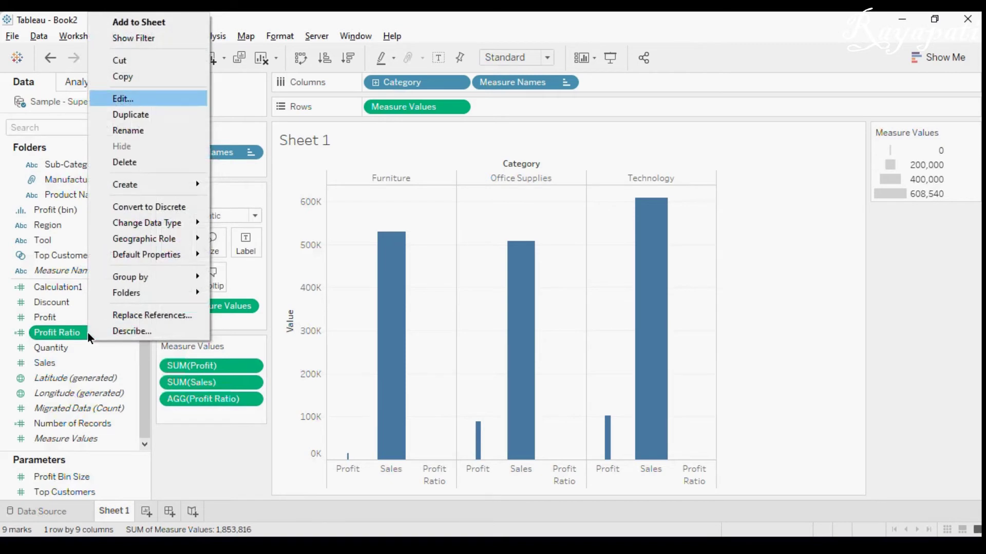
{"action": "key", "text": "Return"}
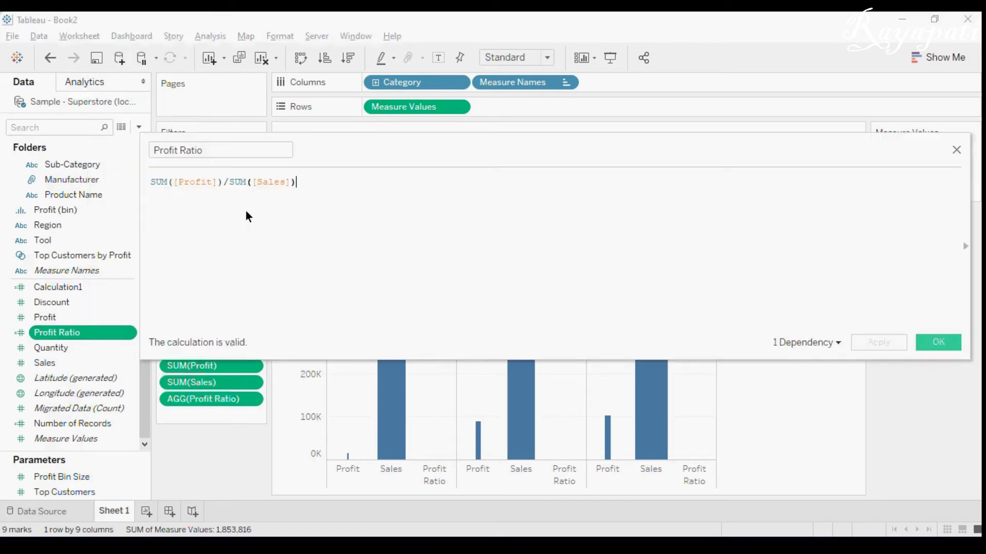
{"action": "left_click", "coordinate": [939, 342]}
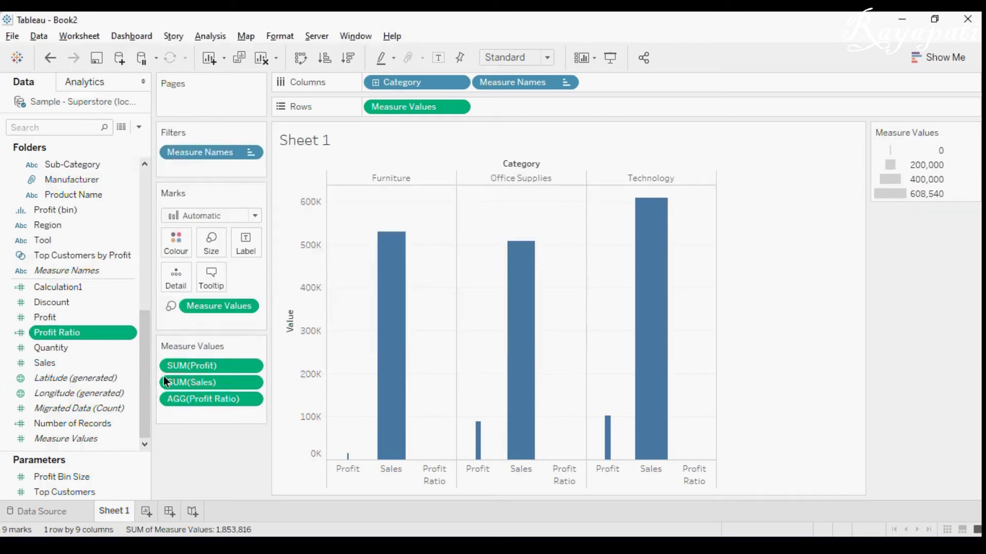
Compare the options offered for Measure Values on Size with those for AGG(Profit Ratio), looking for an aggregation choice
{"action": "left_click", "coordinate": [247, 306]}
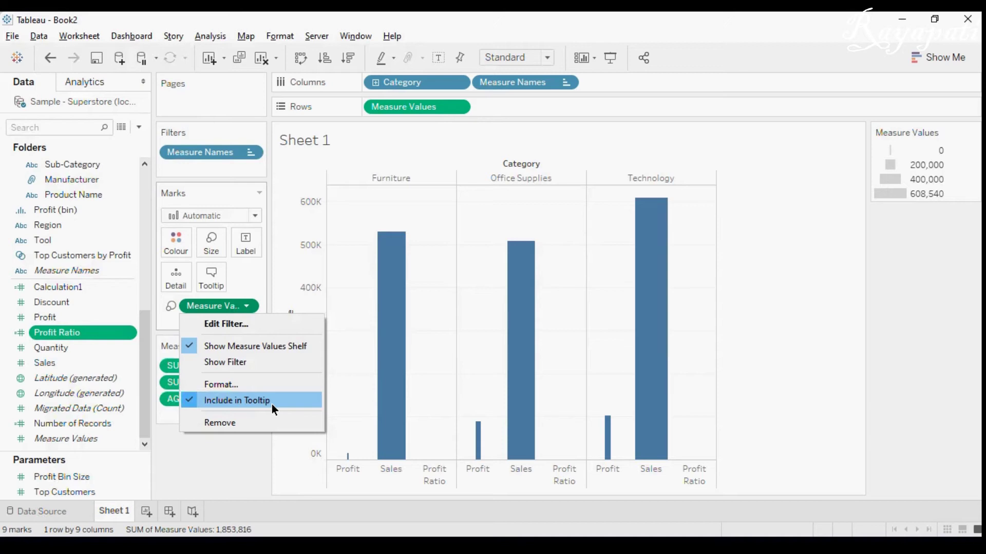
{"action": "left_click", "coordinate": [220, 456]}
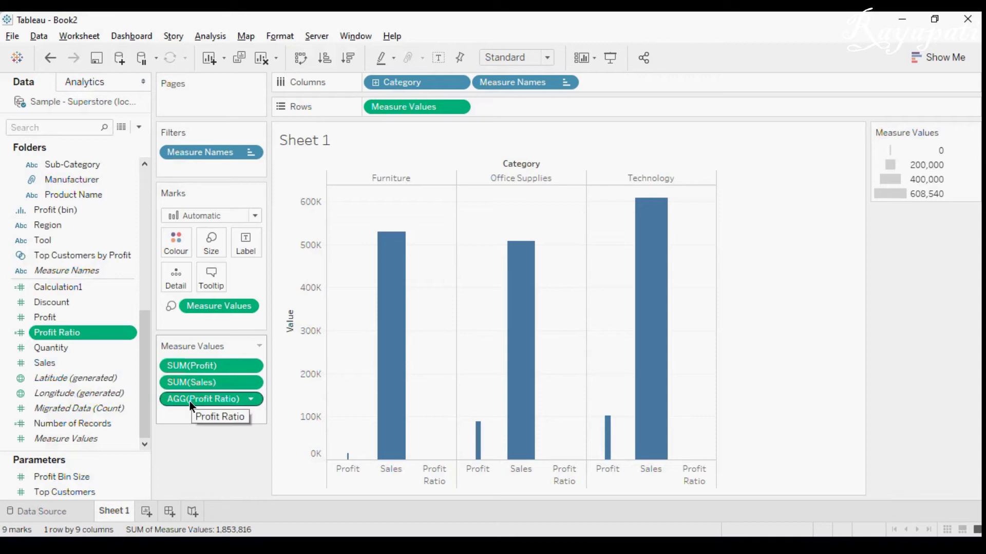
{"action": "left_click", "coordinate": [247, 398]}
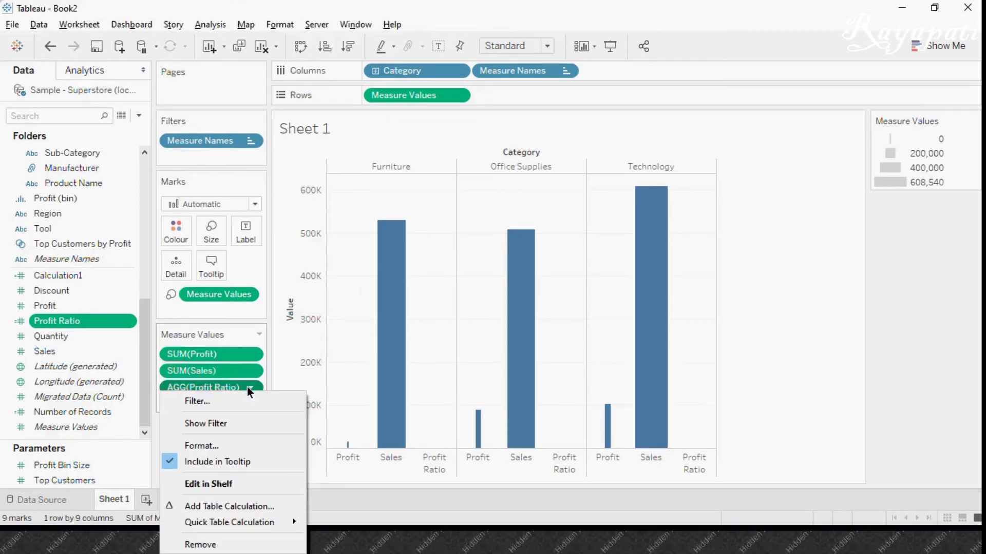
{"action": "left_click", "coordinate": [272, 284]}
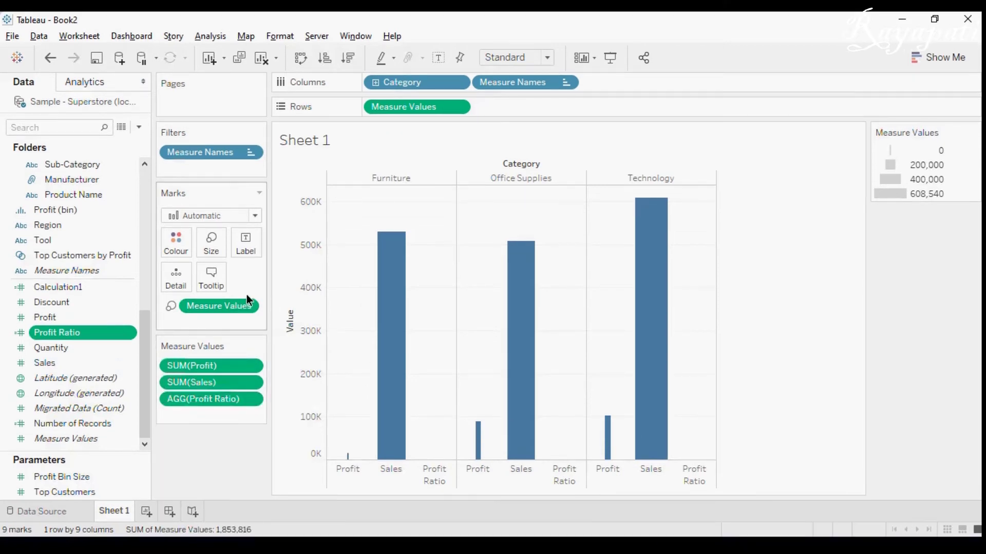
{"action": "left_click", "coordinate": [248, 295]}
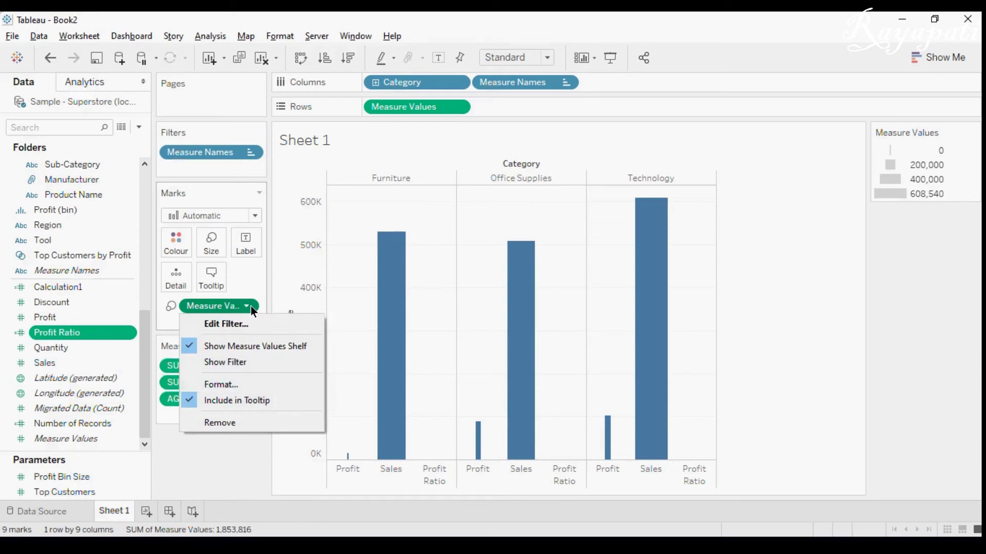
{"action": "left_click", "coordinate": [198, 457]}
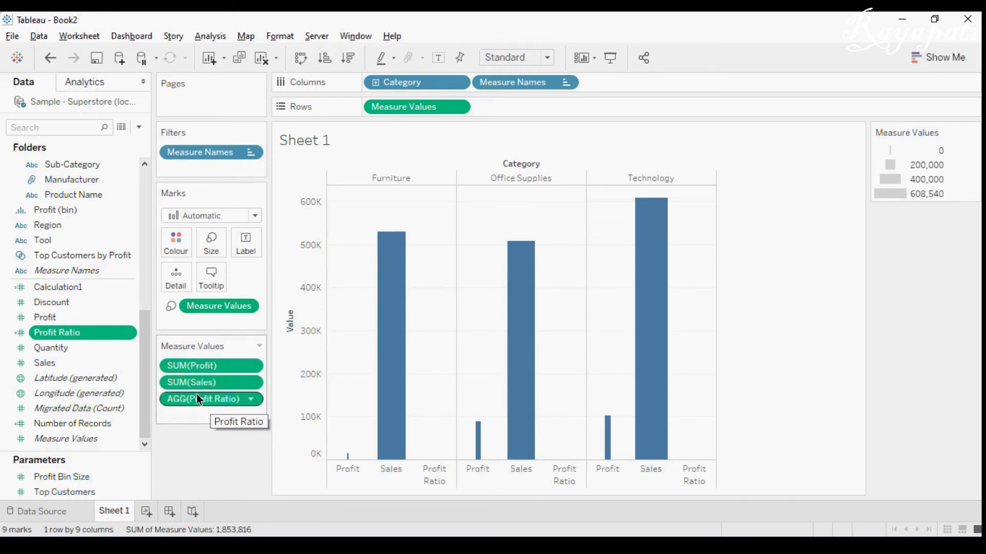
Remove AGG(Profit Ratio) from the Measure Values shelf
{"action": "left_click_drag", "start_coordinate": [192, 398], "coordinate": [193, 447]}
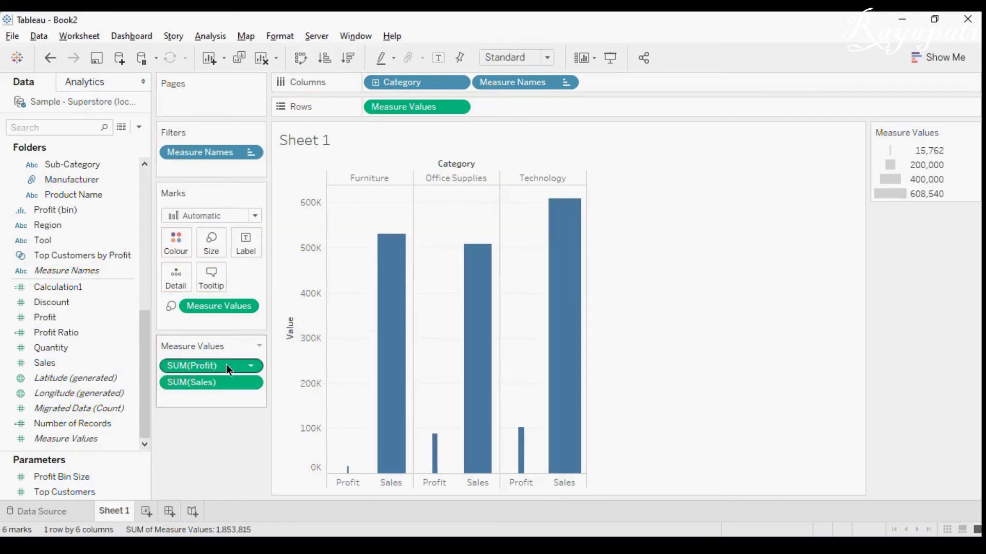
Review the aggregation choices offered for Measure Values on Size without changing them
{"action": "left_click", "coordinate": [248, 307]}
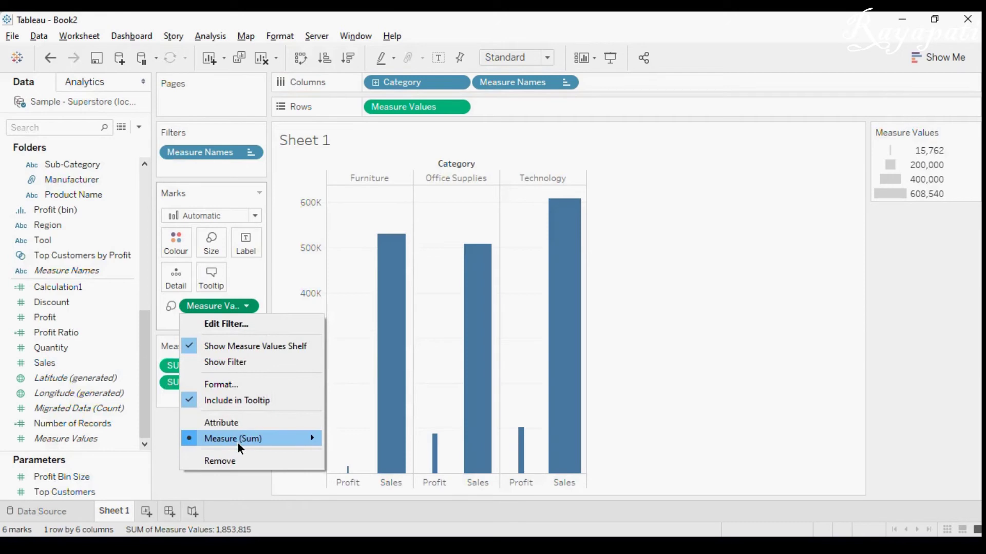
{"action": "mouse_move", "coordinate": [239, 443]}
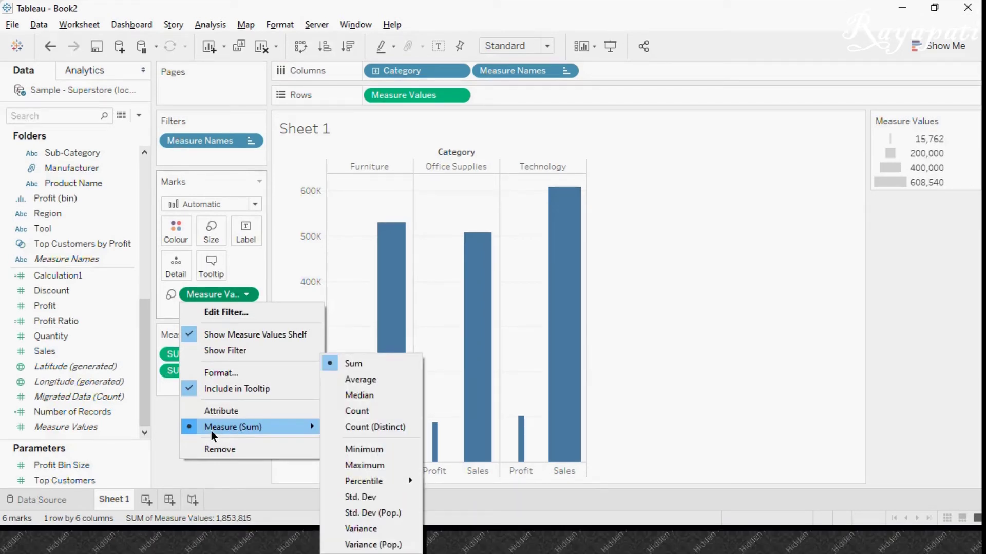
{"action": "left_click", "coordinate": [224, 465]}
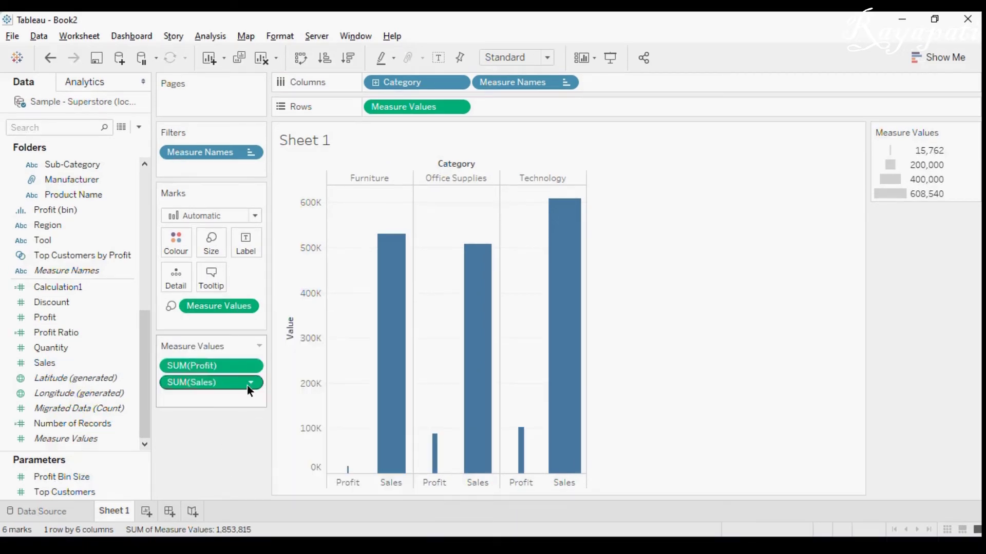
Change the aggregation of Sales on the Measure Values shelf to Average
{"action": "left_click", "coordinate": [252, 382]}
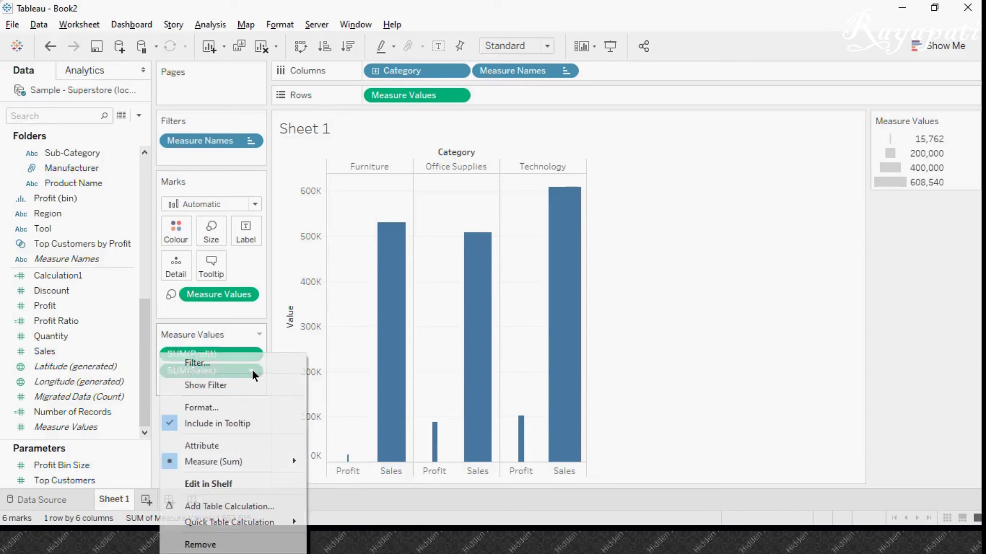
{"action": "mouse_move", "coordinate": [260, 459]}
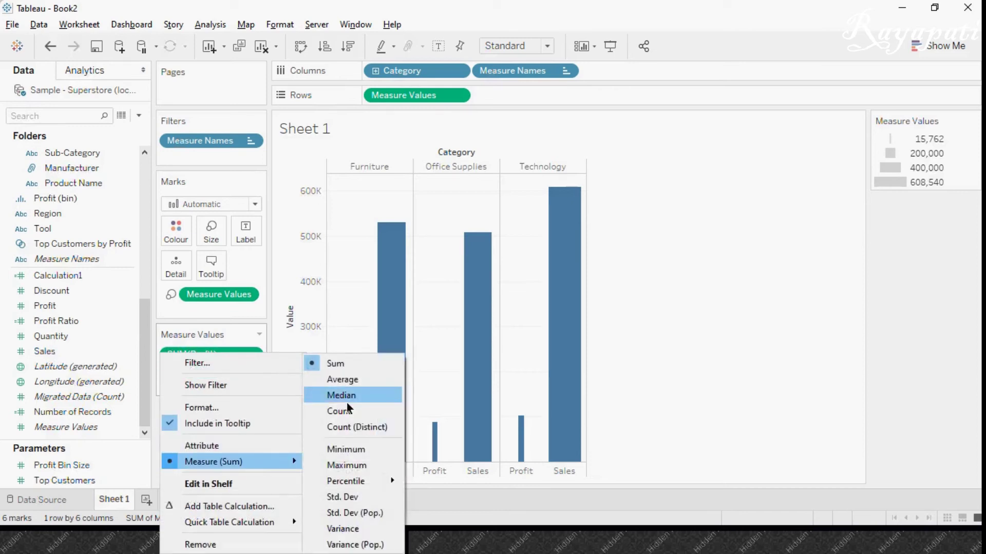
{"action": "key", "text": "Escape"}
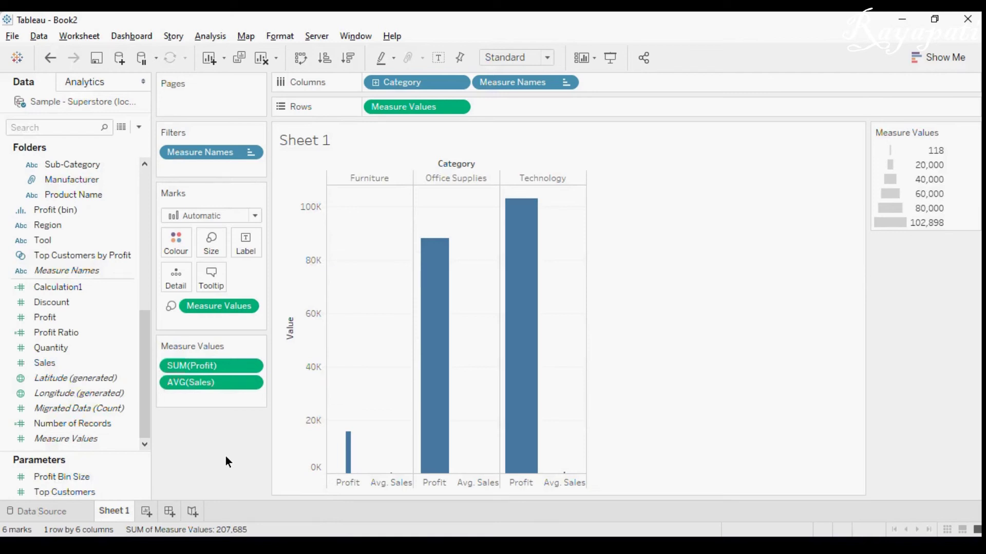
Add Discount to the Measure Values shelf below Sales and set the aggregation of Measure Values on Size to Sum
{"action": "left_click_drag", "start_coordinate": [64, 304], "coordinate": [191, 401]}
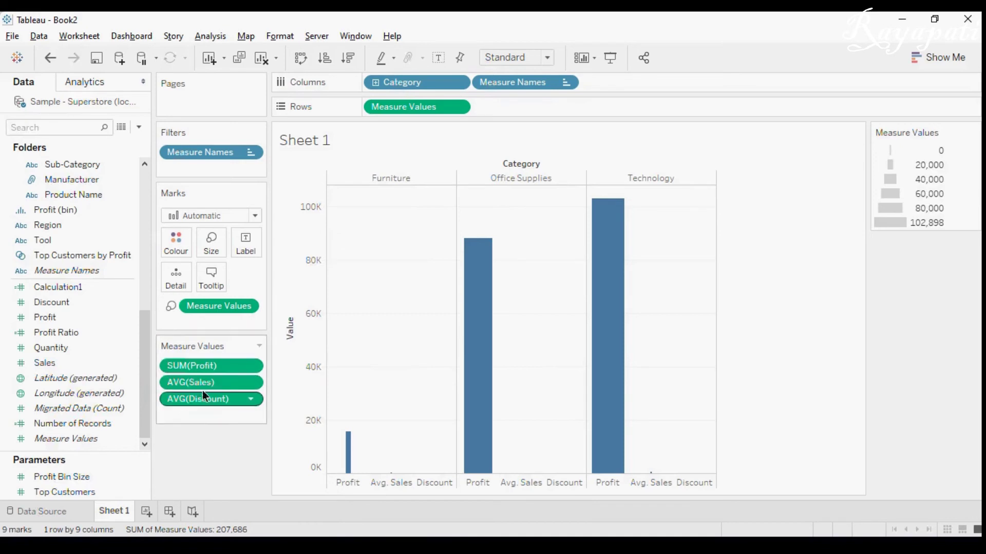
{"action": "left_click", "coordinate": [247, 307]}
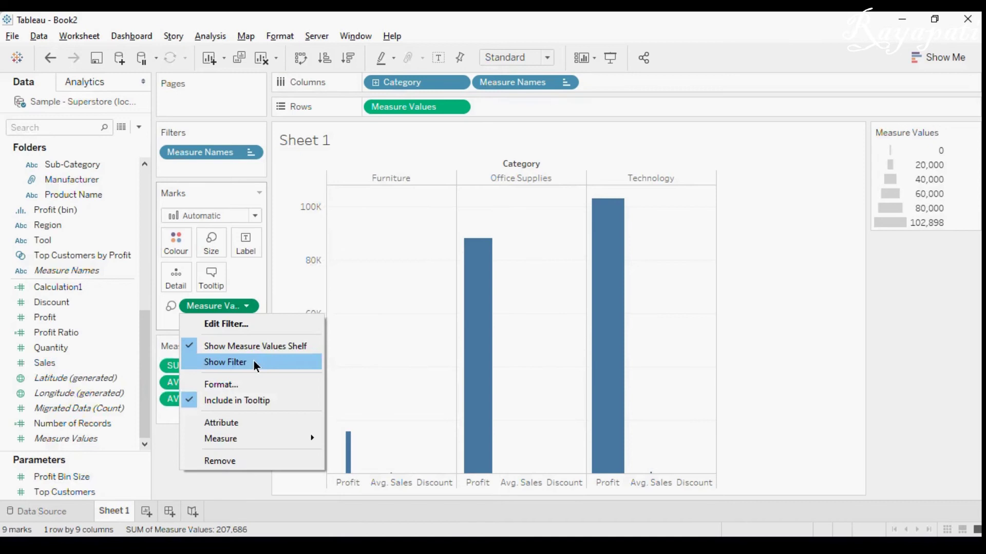
{"action": "mouse_move", "coordinate": [260, 438]}
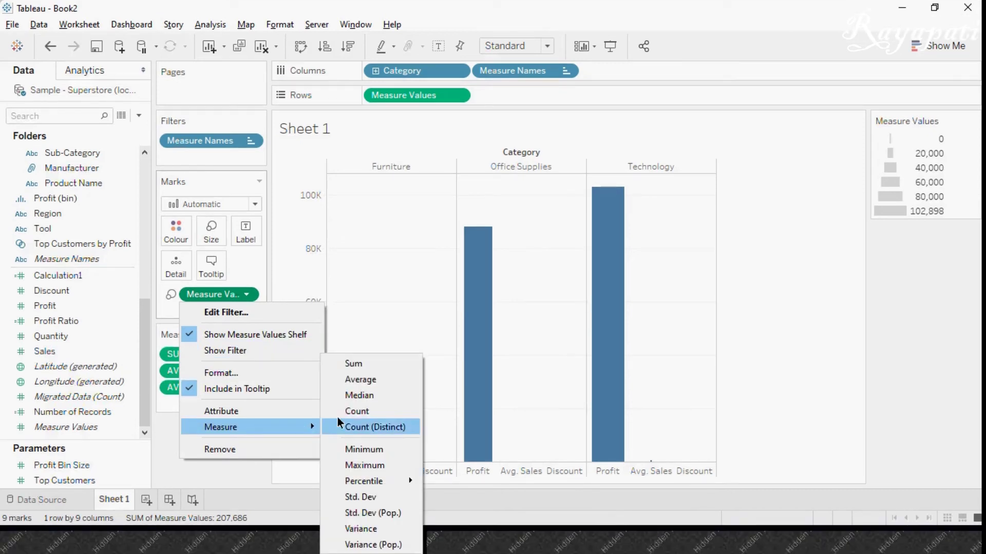
{"action": "left_click", "coordinate": [373, 364]}
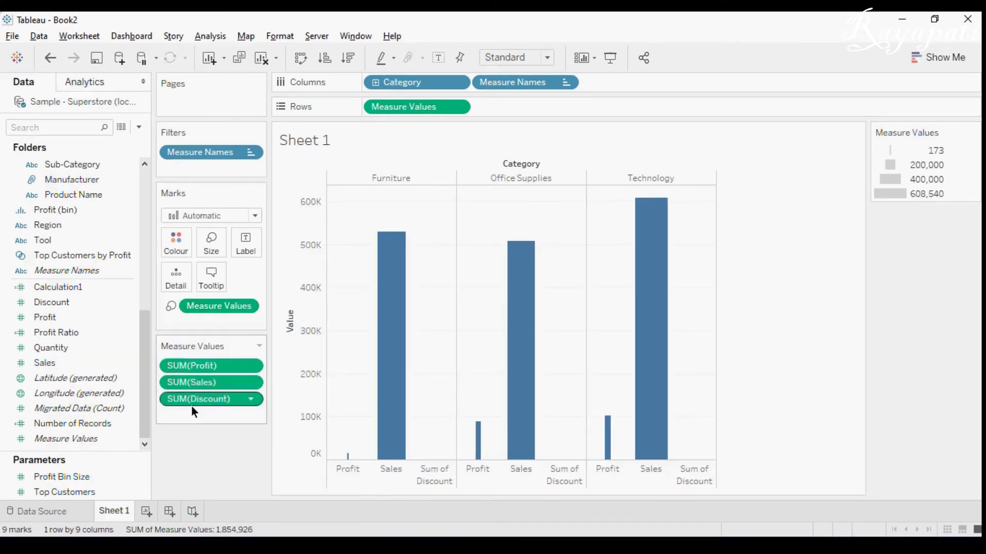
Check which aggregation is now selected for Measure Values on Size, leaving it as it is
{"action": "left_click", "coordinate": [247, 307]}
{"action": "mouse_move", "coordinate": [261, 437]}
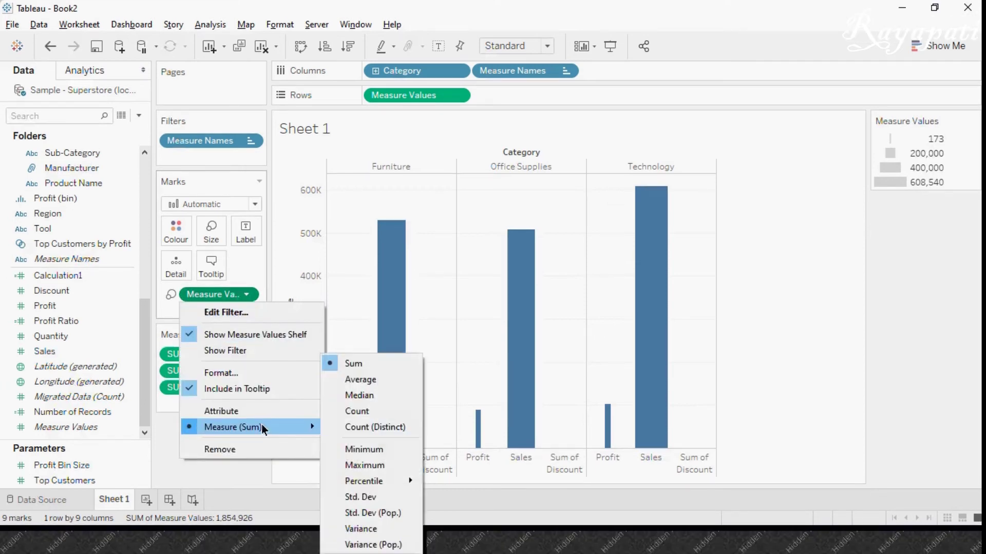
{"action": "key", "text": "Escape"}
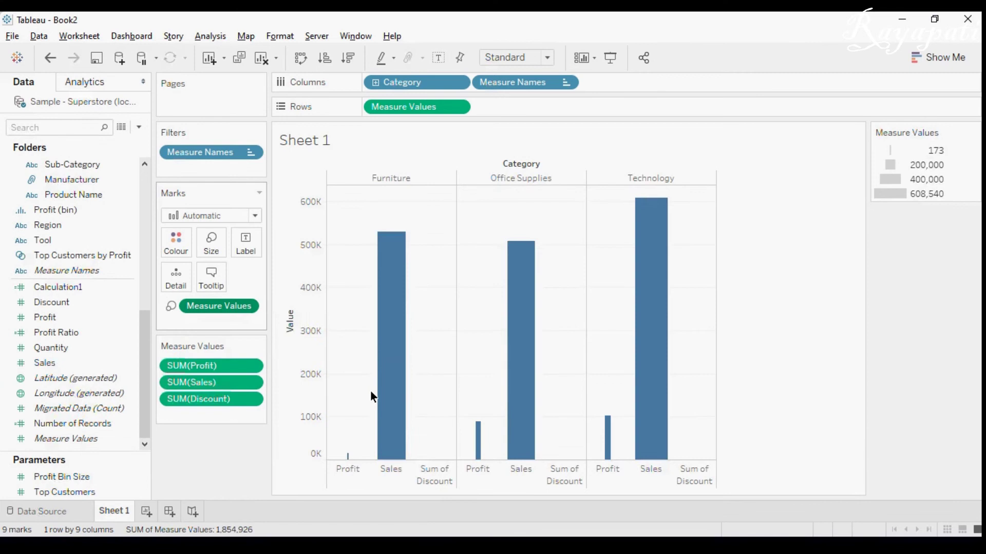
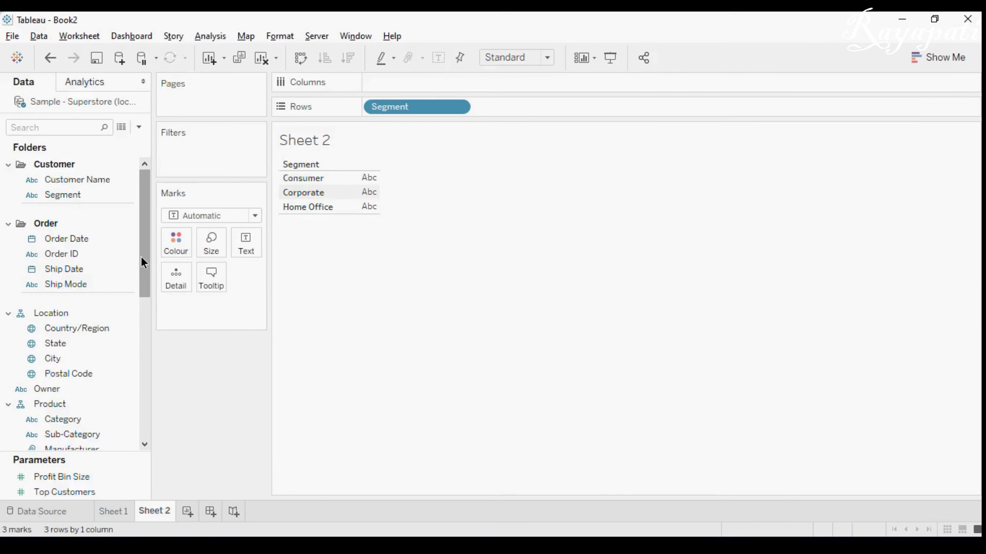
Add the Profit and Sales measures to the Segment view on Sheet 2, showing both as bar charts by segment
{"action": "scroll", "coordinate": [141, 261], "scroll_direction": "down", "scroll_amount": 1}
{"action": "scroll", "coordinate": [144, 267], "scroll_direction": "down", "scroll_amount": 7}
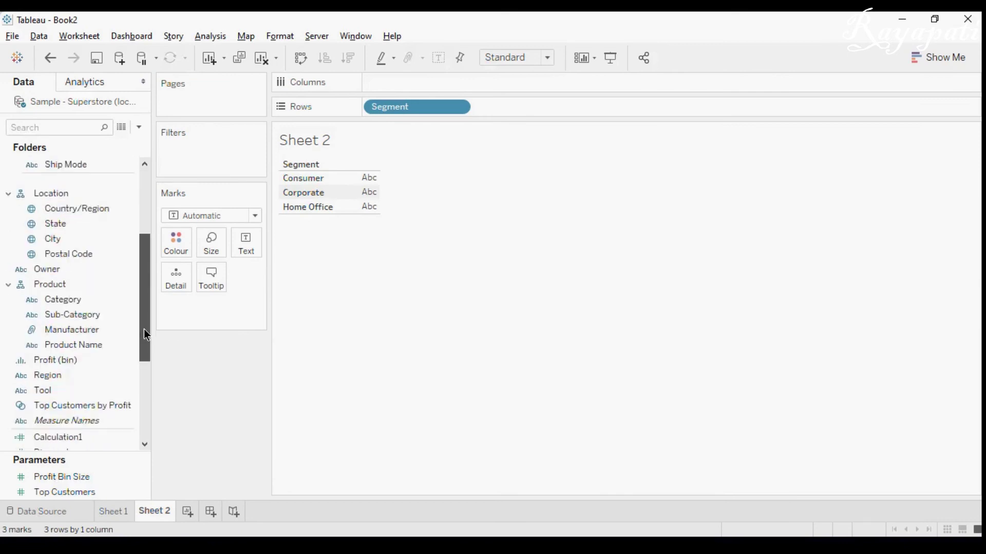
{"action": "scroll", "coordinate": [145, 329], "scroll_direction": "down", "scroll_amount": 2}
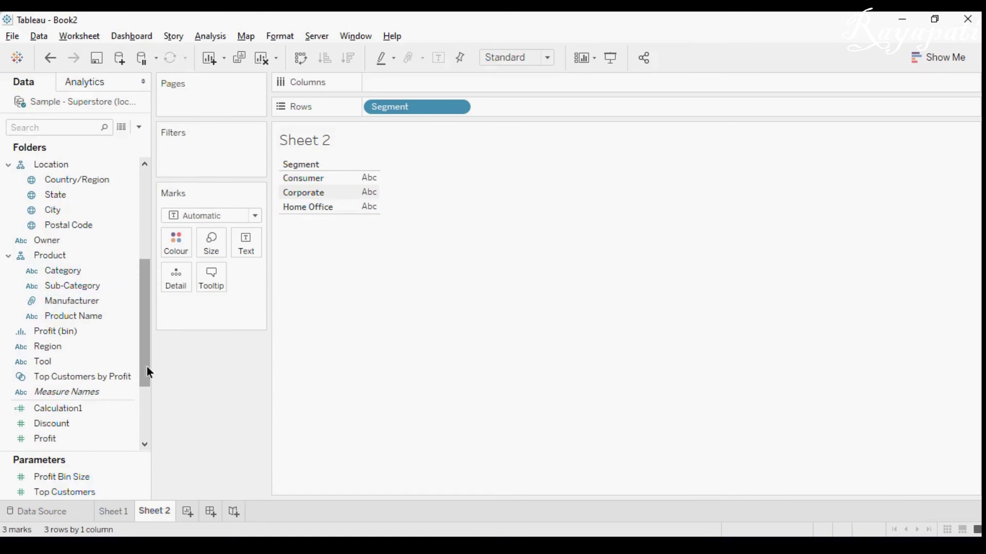
{"action": "scroll", "coordinate": [147, 367], "scroll_direction": "down", "scroll_amount": 2}
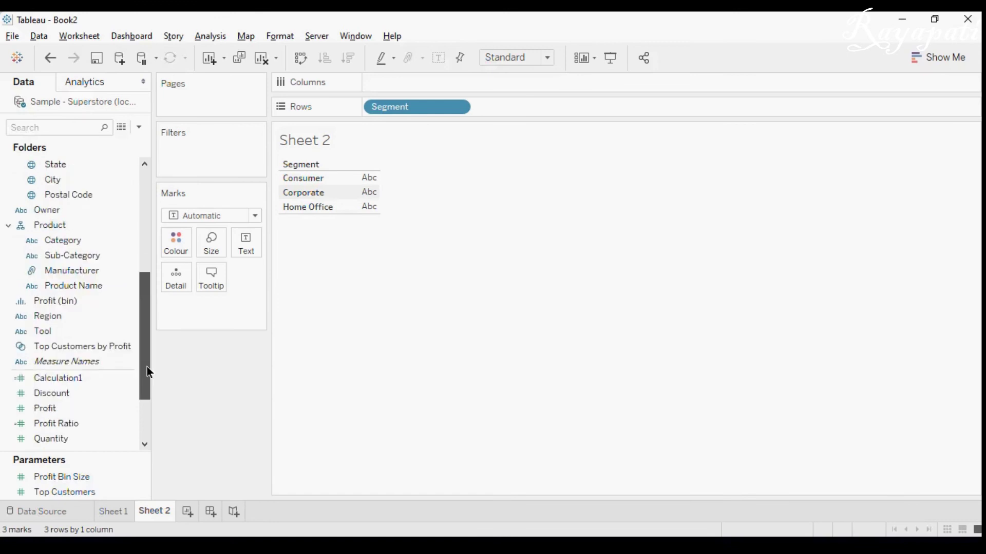
{"action": "scroll", "coordinate": [149, 372], "scroll_direction": "down", "scroll_amount": 6}
{"action": "left_click_drag", "start_coordinate": [51, 317], "coordinate": [380, 108]}
{"action": "left_click", "coordinate": [77, 363]}
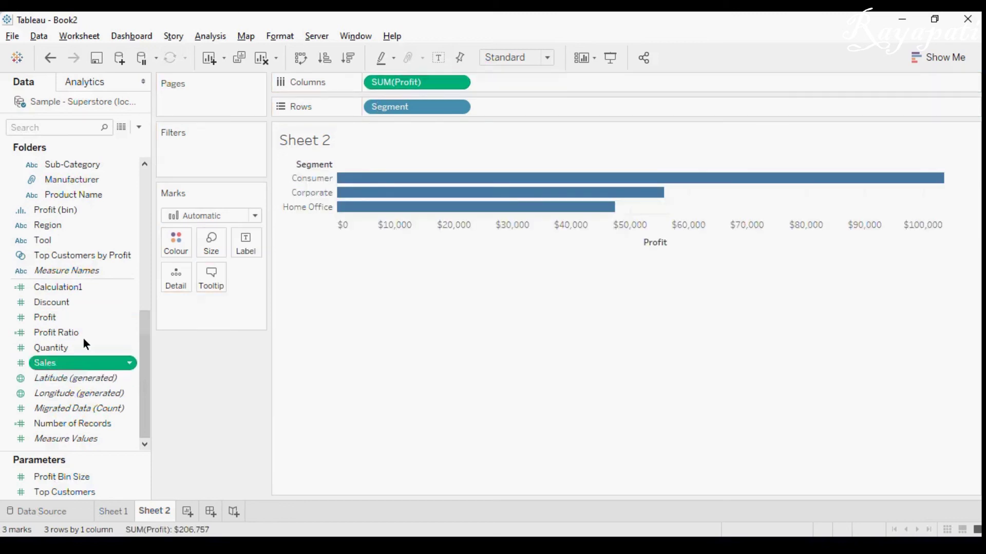
{"action": "key", "text": "Return"}
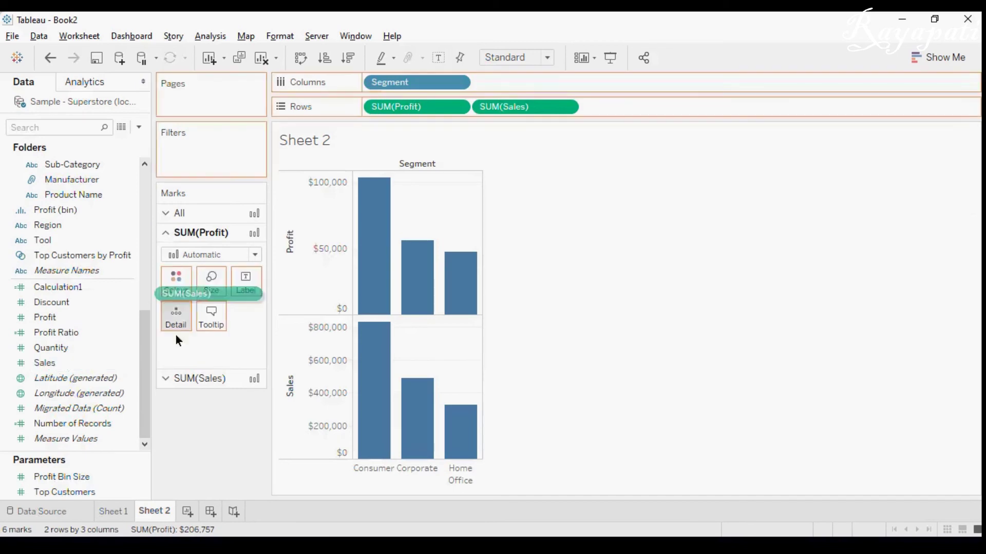
Colour the Profit bars by SUM(Profit) and the Sales bars by SUM(Sales)
{"action": "mouse_move", "coordinate": [35, 319]}
{"action": "left_mouse_down"}
{"action": "mouse_move", "coordinate": [176, 274]}
{"action": "mouse_move", "coordinate": [177, 296]}
{"action": "left_mouse_up"}
{"action": "left_click", "coordinate": [201, 379]}
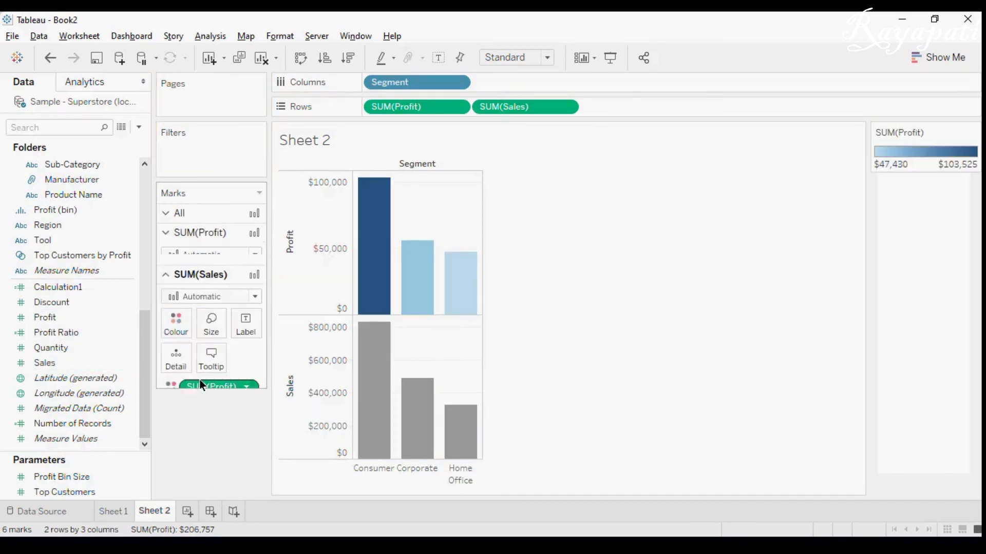
{"action": "left_click_drag", "start_coordinate": [180, 366], "coordinate": [121, 365]}
{"action": "left_click_drag", "start_coordinate": [87, 365], "coordinate": [168, 305]}
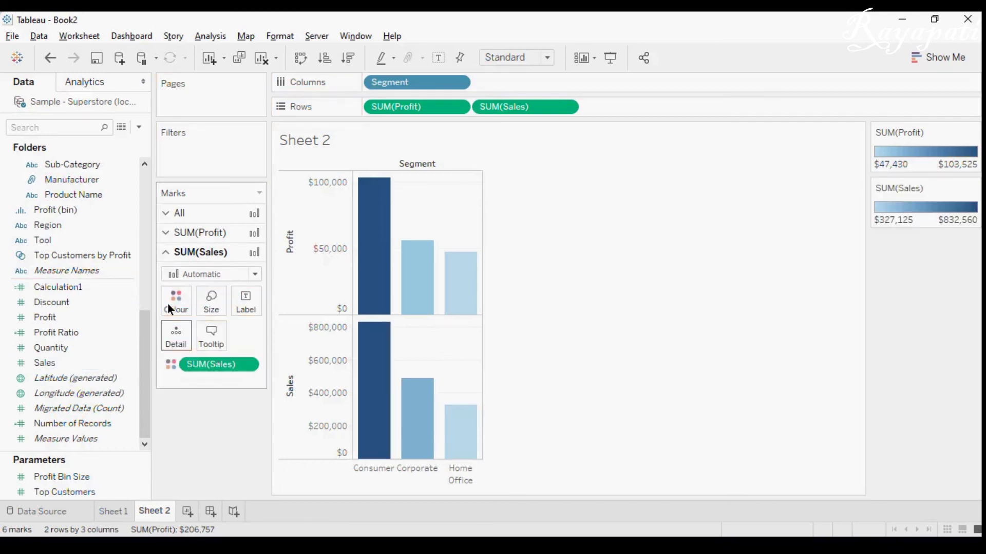
Put Measure Values on Colour for all marks and remove every measure except SUM(Profit) and SUM(Sales) from the Measure Values shelf
{"action": "left_click", "coordinate": [199, 216]}
{"action": "left_click_drag", "start_coordinate": [98, 439], "coordinate": [183, 263]}
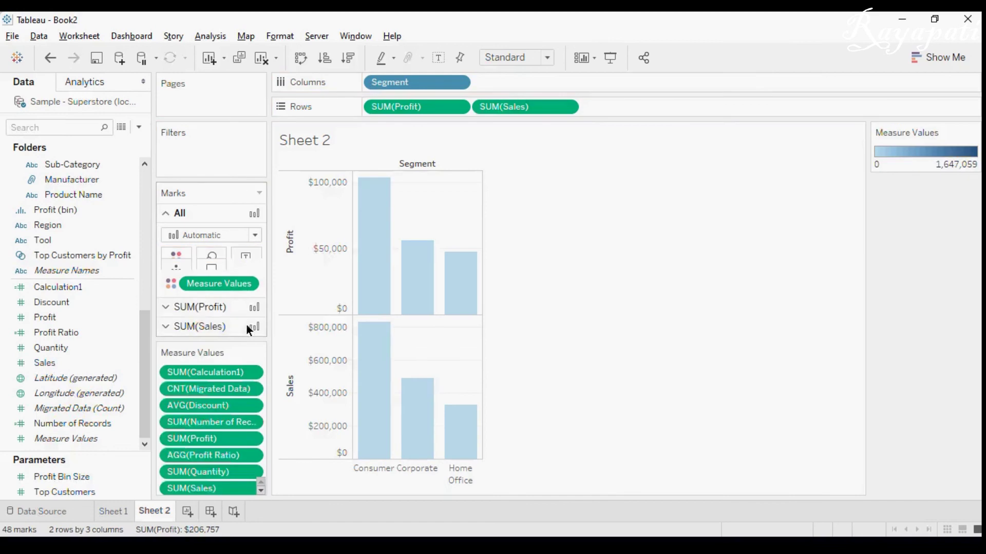
{"action": "left_click_drag", "start_coordinate": [209, 390], "coordinate": [928, 328]}
{"action": "left_click_drag", "start_coordinate": [248, 374], "coordinate": [741, 335]}
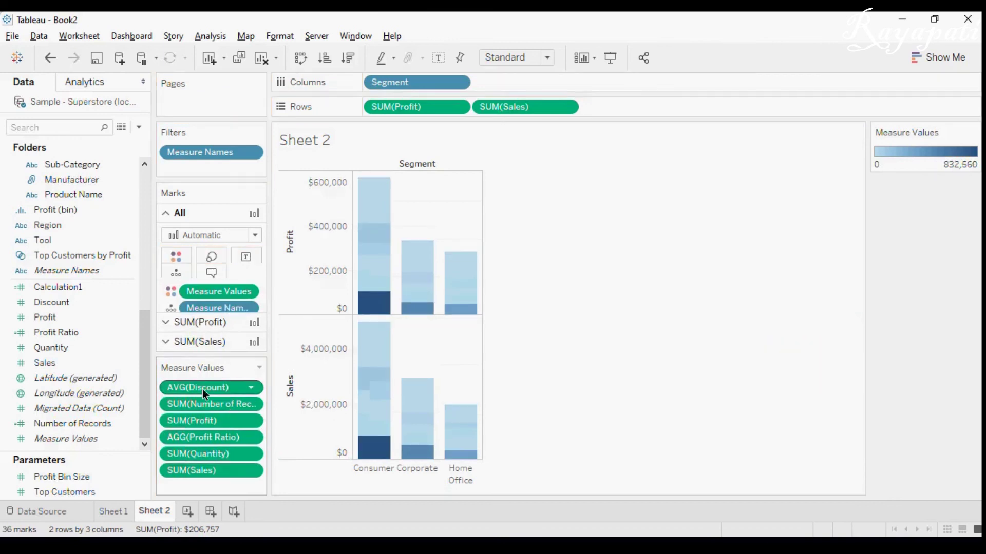
{"action": "left_click_drag", "start_coordinate": [227, 388], "coordinate": [566, 409]}
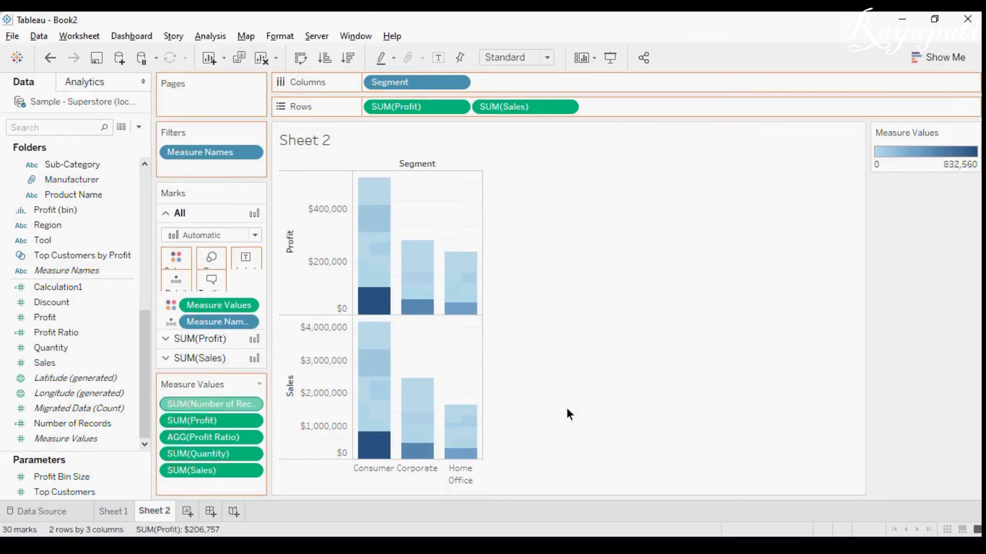
{"action": "left_click_drag", "start_coordinate": [339, 453], "coordinate": [306, 455]}
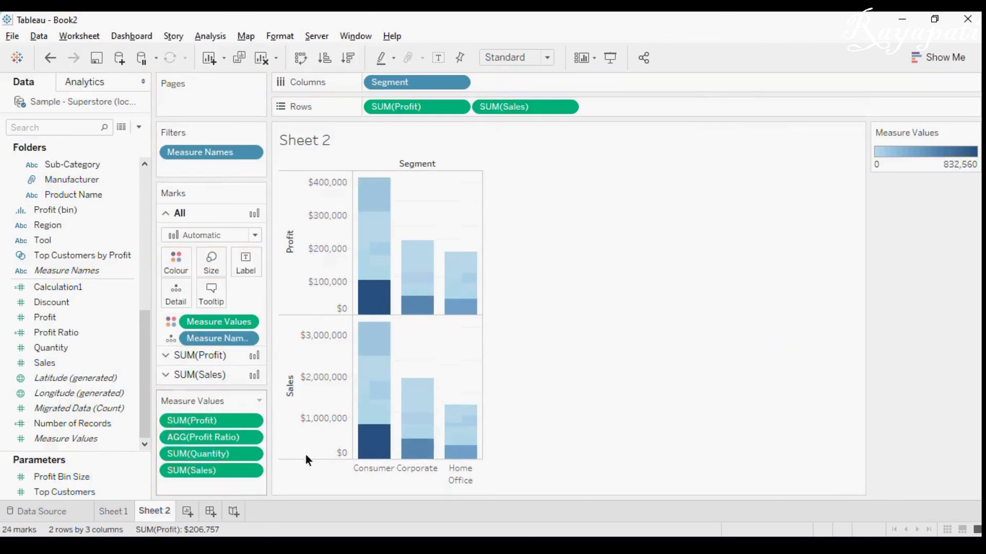
{"action": "left_click_drag", "start_coordinate": [211, 439], "coordinate": [279, 387]}
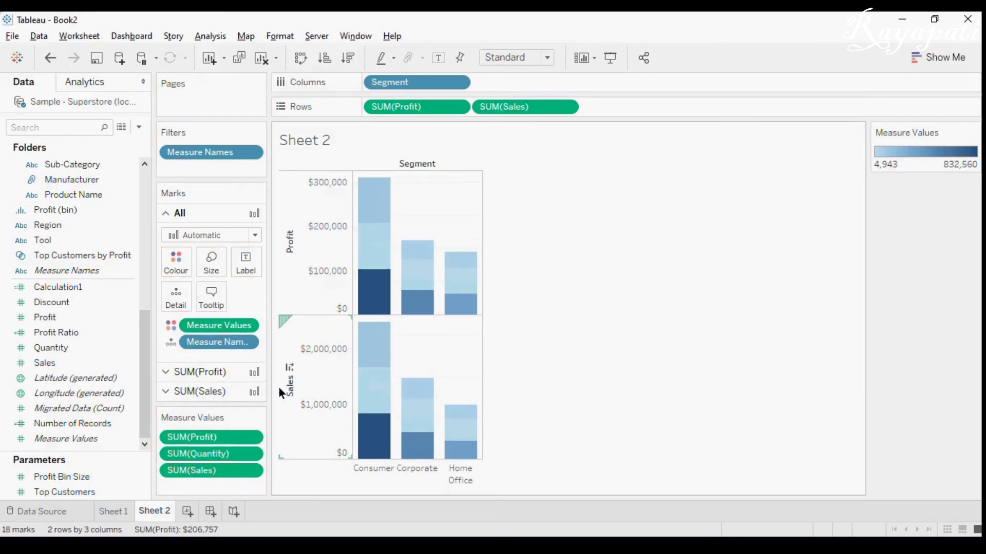
{"action": "left_click_drag", "start_coordinate": [187, 453], "coordinate": [254, 414]}
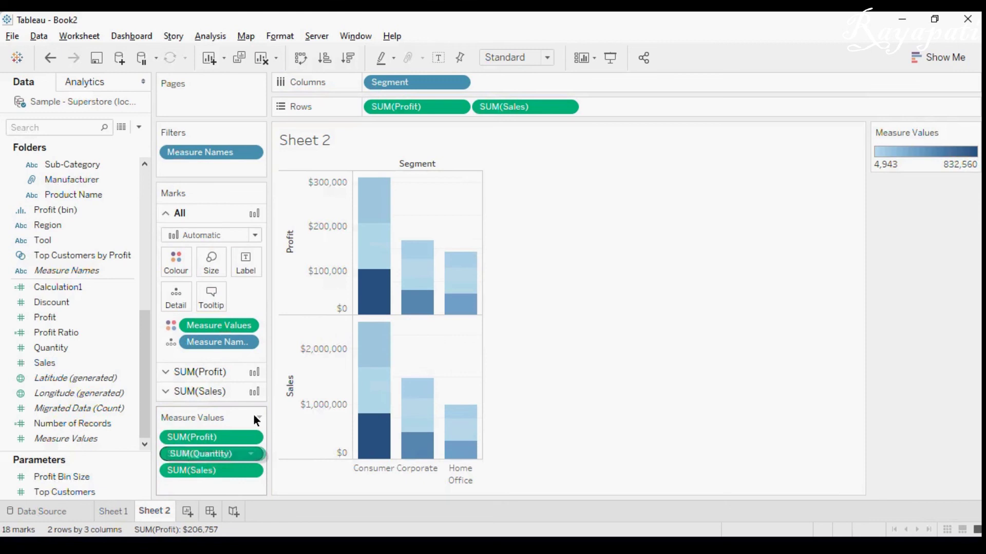
{"action": "left_click_drag", "start_coordinate": [434, 335], "coordinate": [821, 270]}
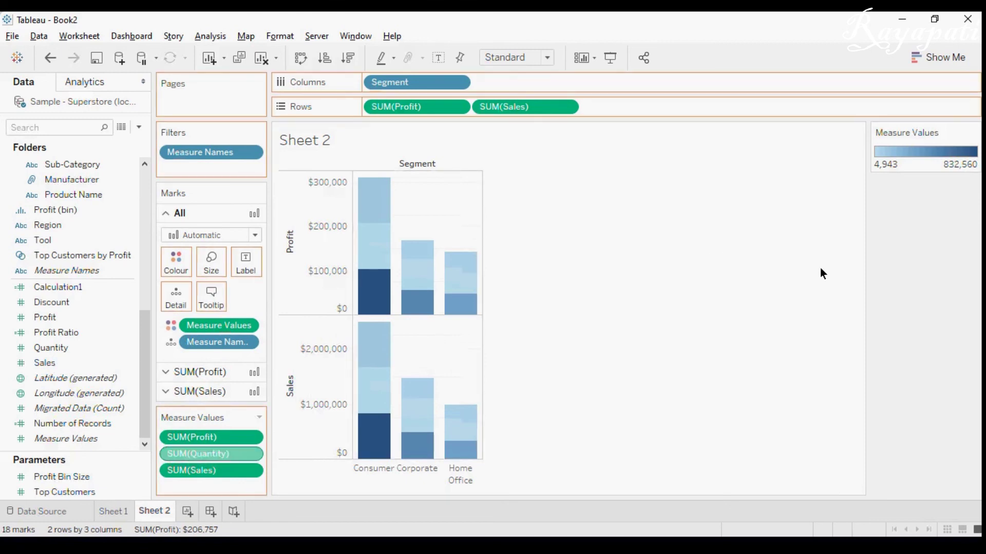
{"action": "left_click_drag", "start_coordinate": [820, 267], "coordinate": [821, 267]}
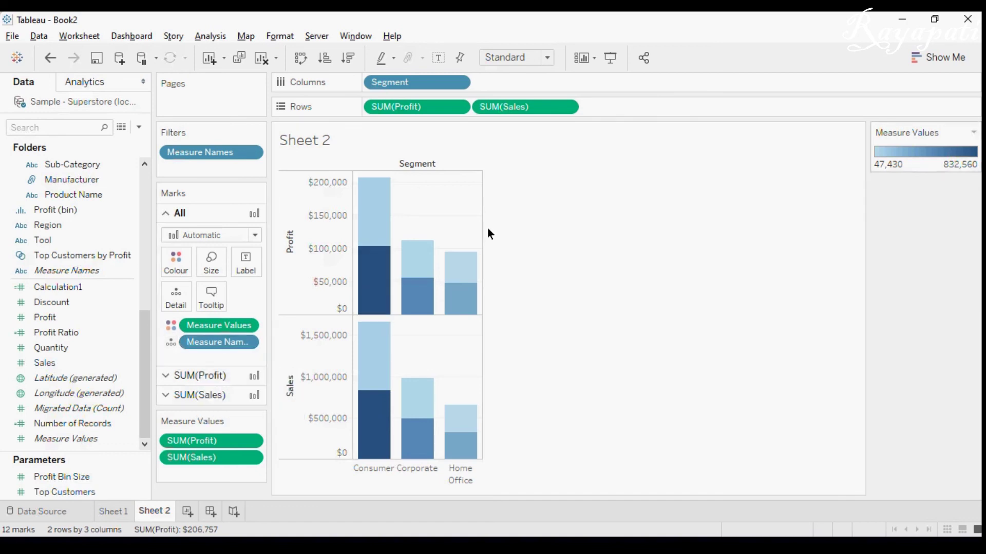
Review the options for Measure Values on Colour, looking for the separate legends setting, without changing anything
{"action": "left_click", "coordinate": [247, 326]}
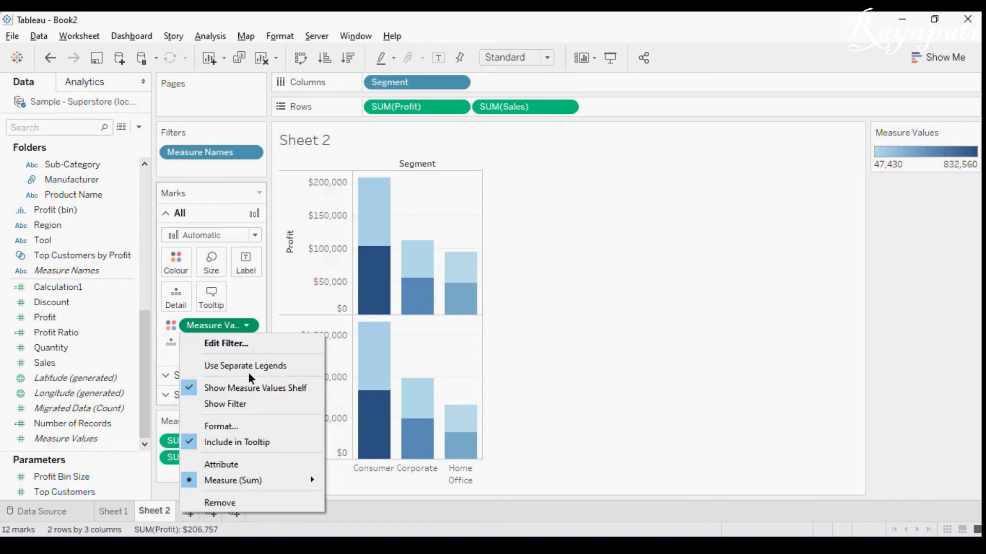
{"action": "left_click", "coordinate": [913, 352]}
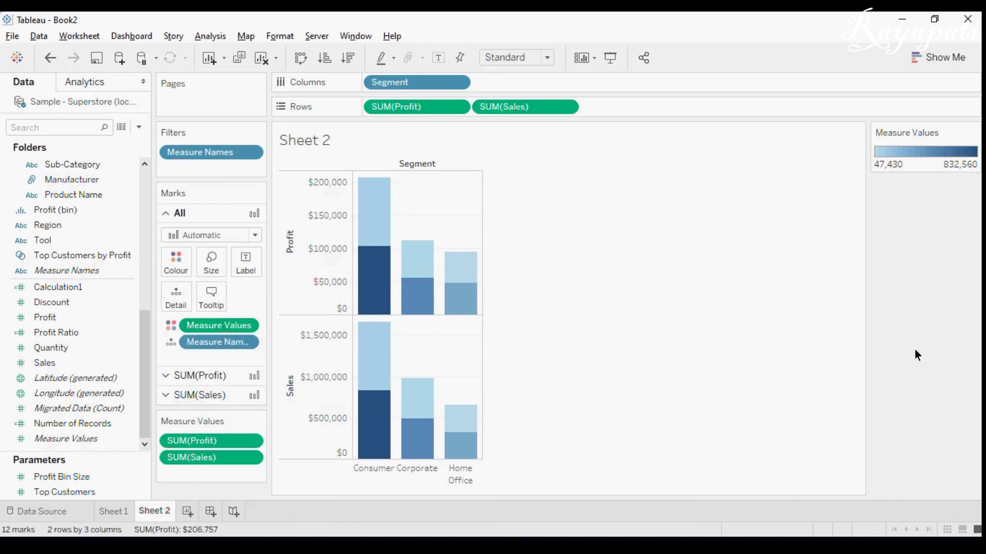
Make SUM(Sales) on Rows a dual axis with SUM(Profit)
{"action": "left_click", "coordinate": [566, 109]}
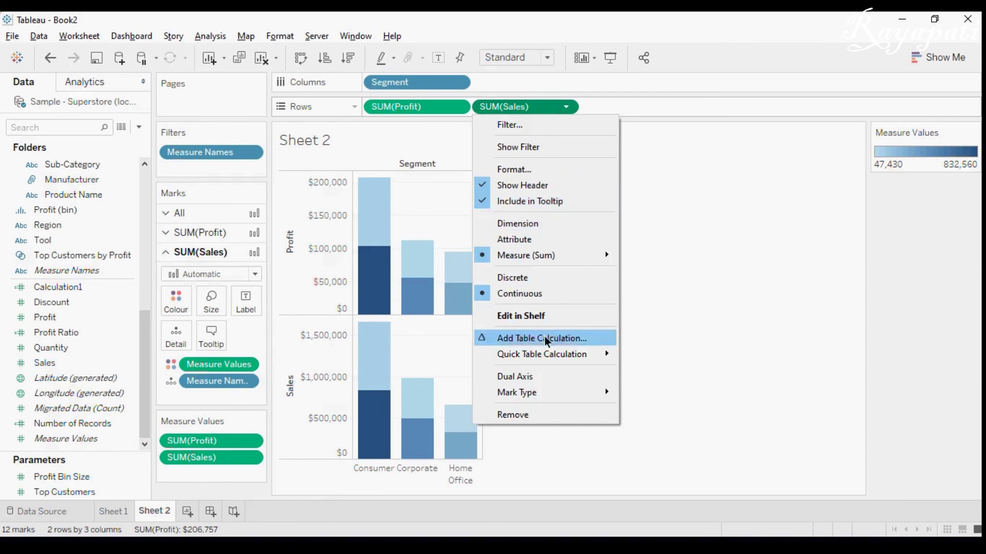
{"action": "left_click", "coordinate": [533, 376]}
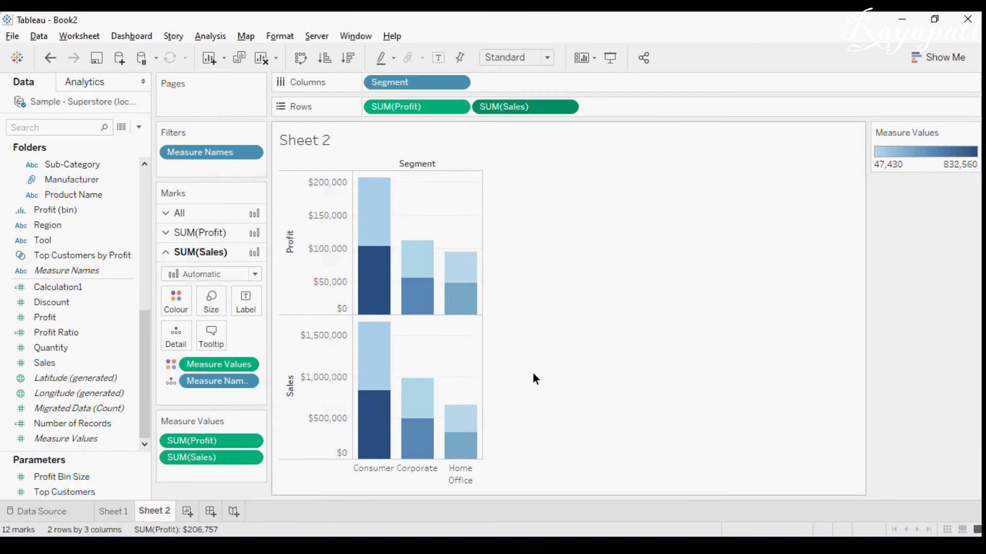